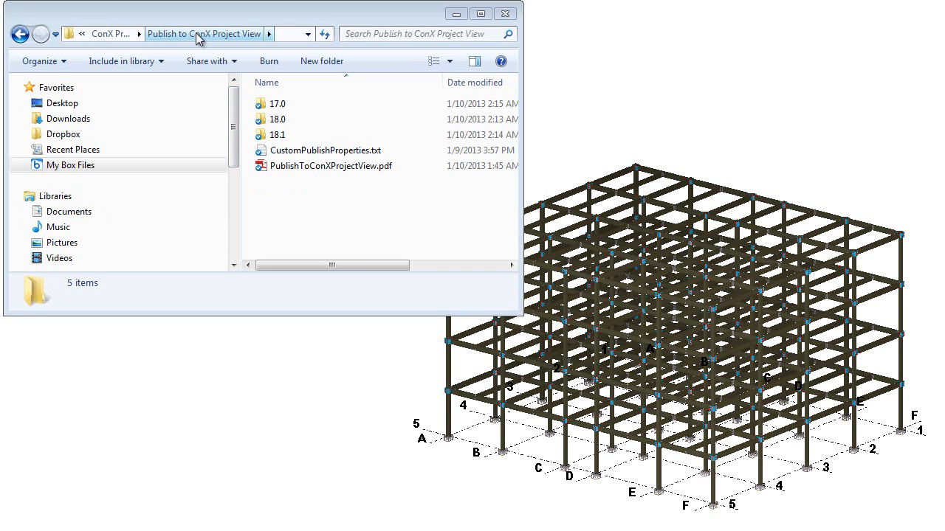
Step: Open the 17.0 folder inside Publish to ConX Project View, then minimize the file window
click(301, 169)
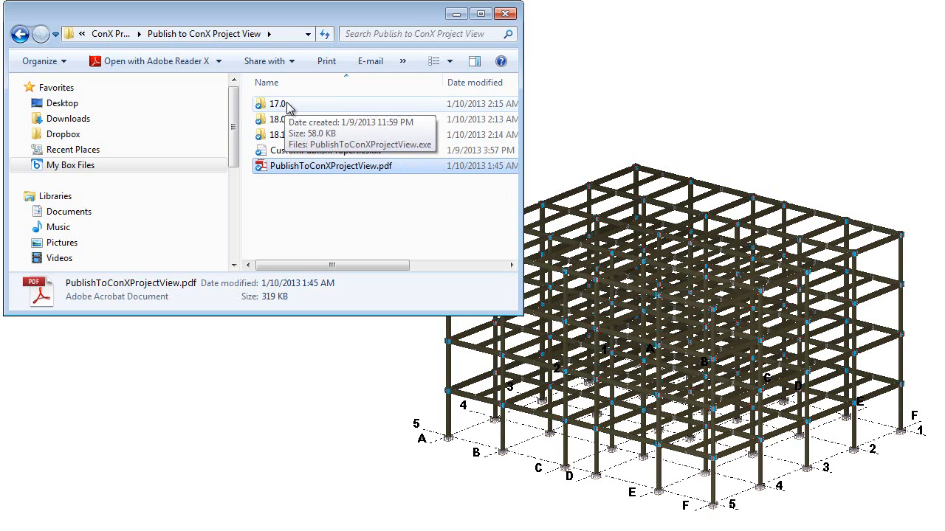
click(332, 107)
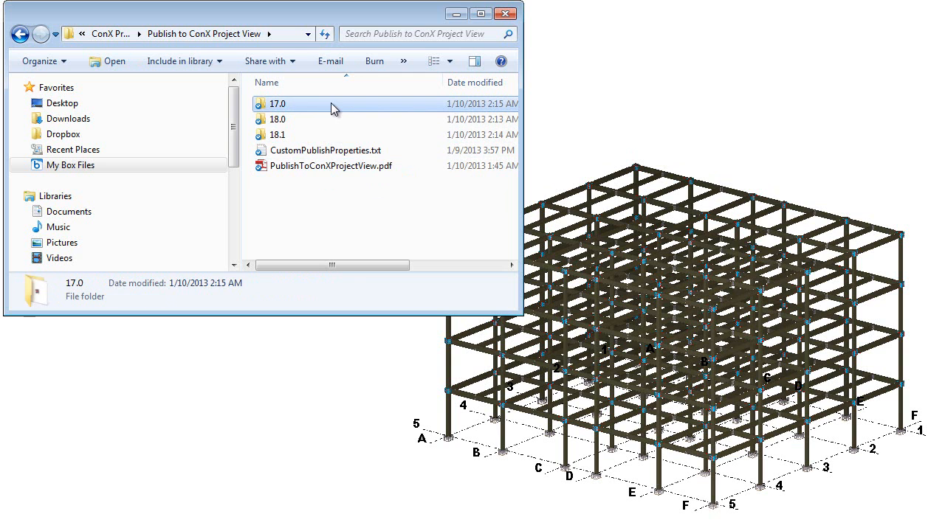
double_click(332, 108)
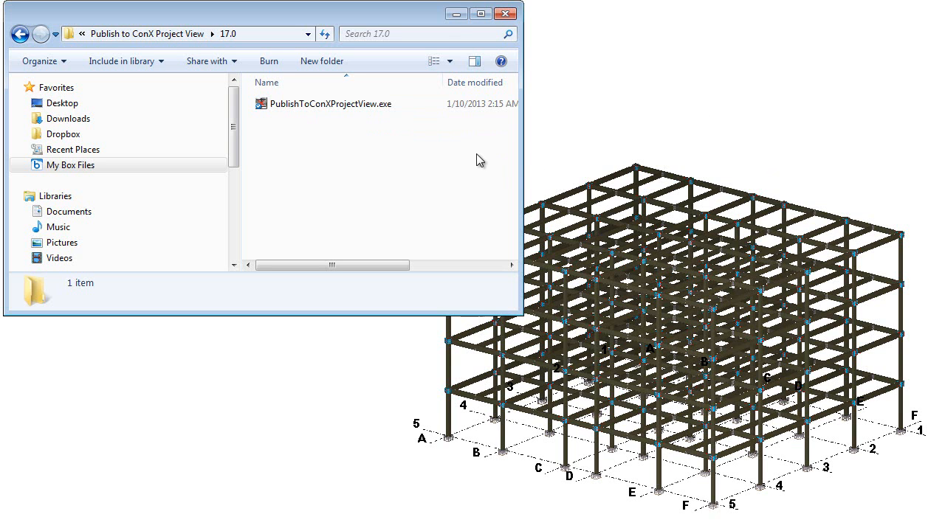
click(455, 15)
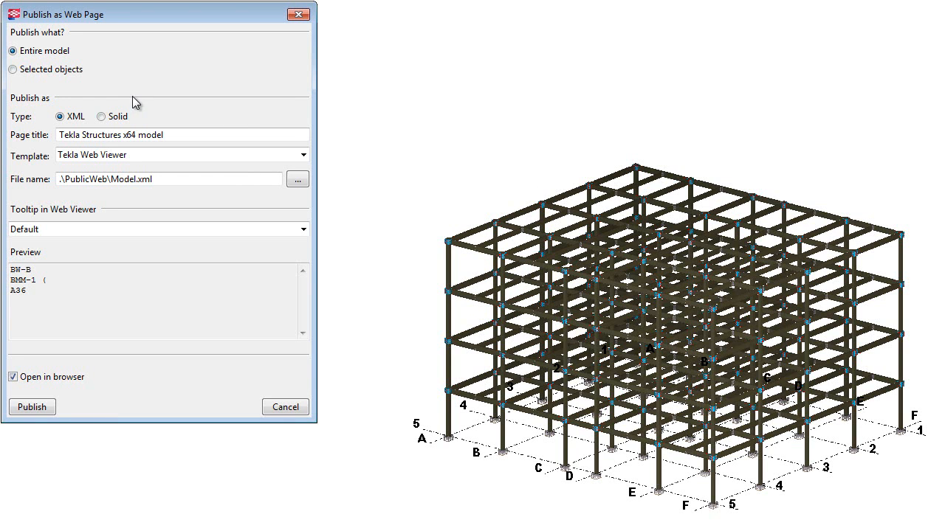
Step: Set the web page publishing type to Solid and turn off opening the result in the browser
click(101, 117)
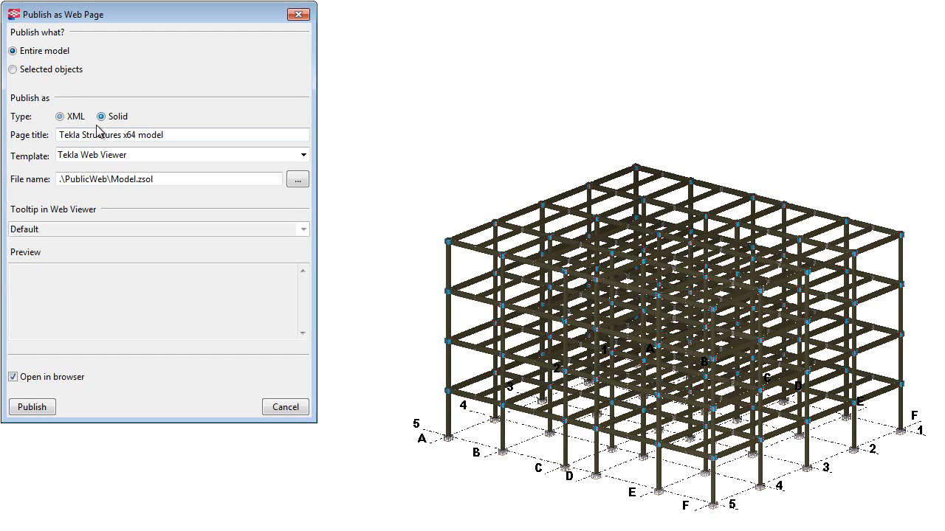
click(12, 377)
drag(112, 179, 135, 180)
click(163, 178)
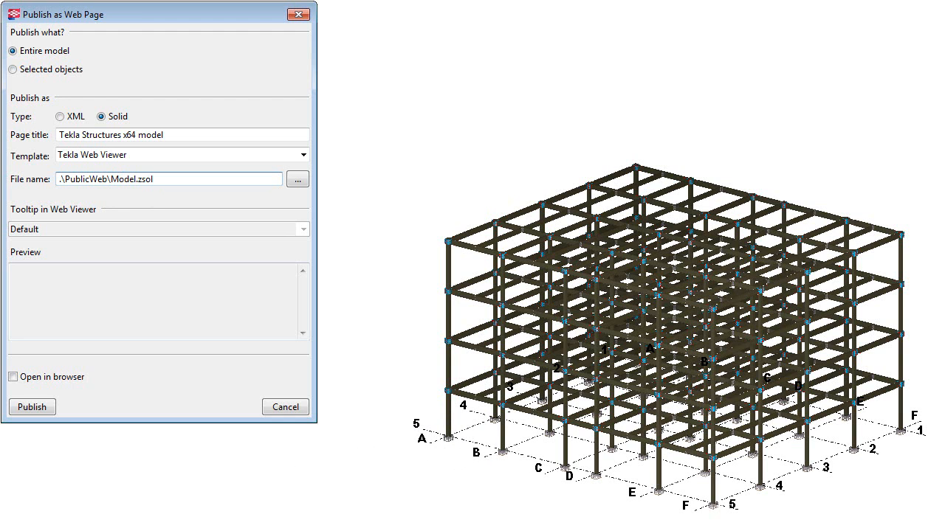
Step: Switch to the 17.0 folder, launch PublishToConXProjectView.exe and minimize the file window behind it
key(alt+Tab)
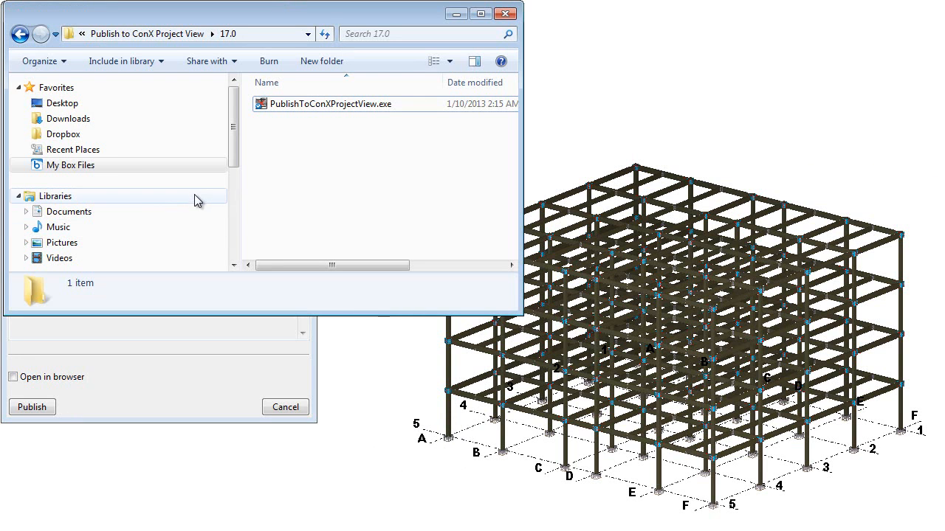
double_click(283, 108)
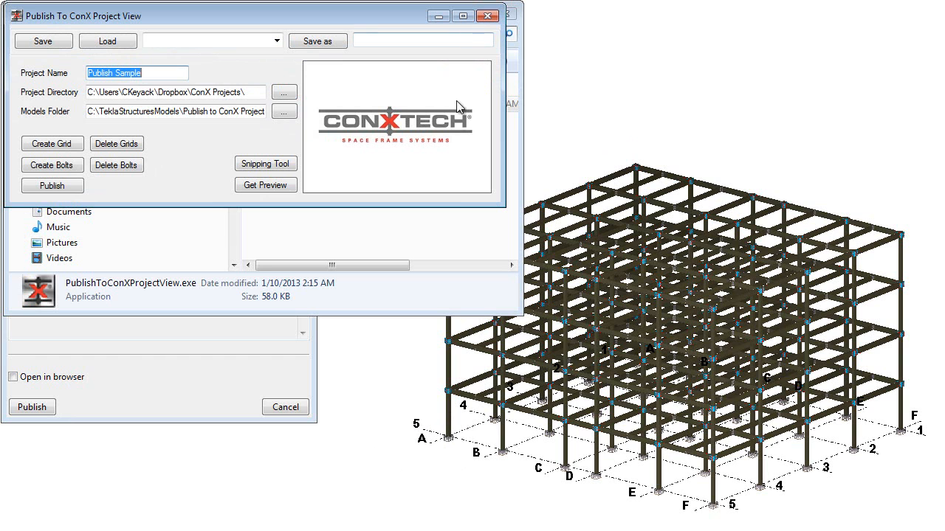
drag(420, 11, 388, 29)
click(456, 14)
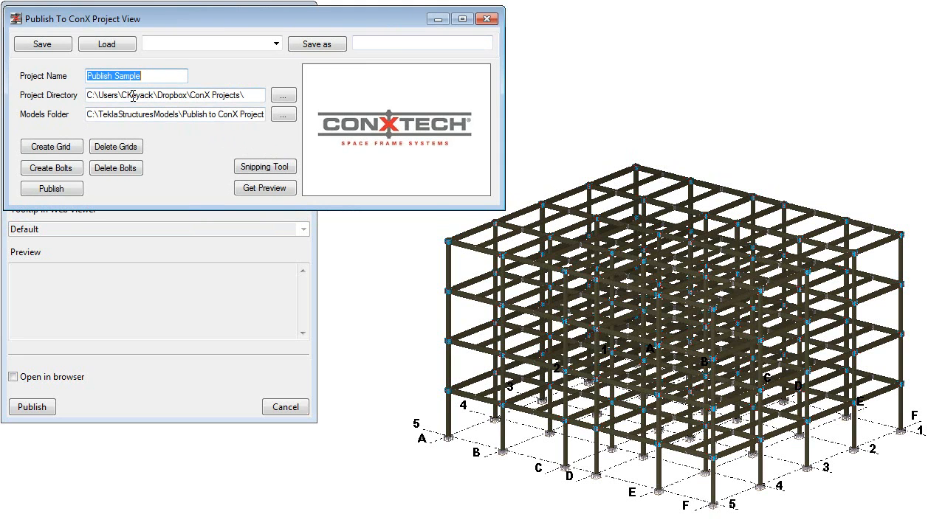
Step: Review the project directory, project name and models folder path in the ConX publishing tool
drag(249, 94, 86, 95)
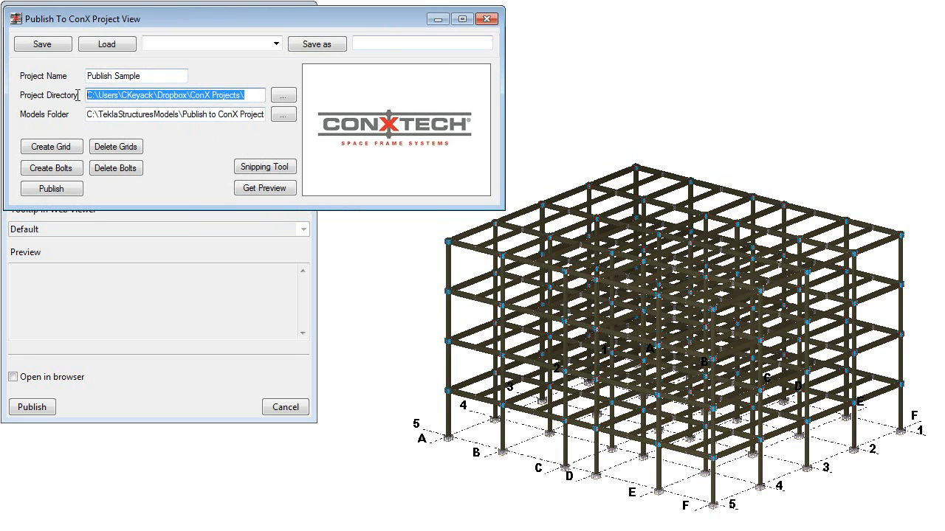
click(150, 75)
drag(150, 75, 72, 74)
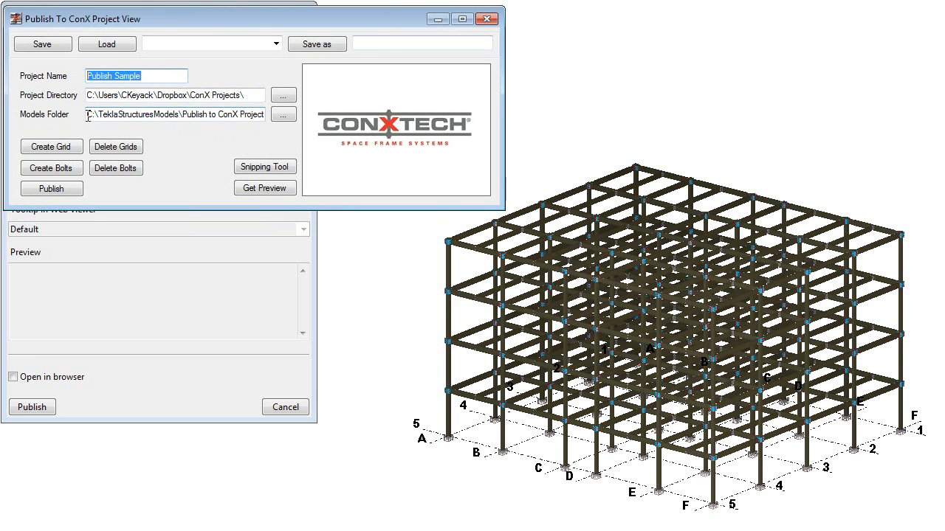
drag(88, 116, 277, 112)
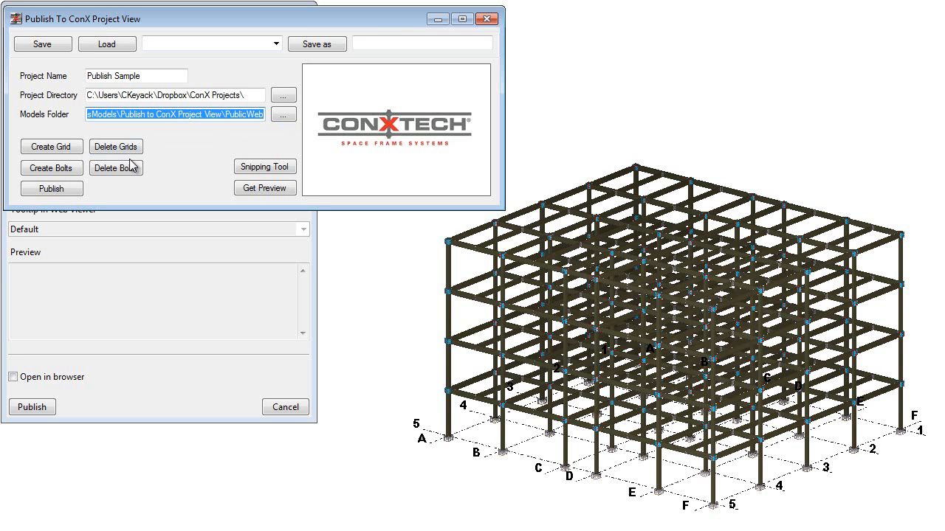
Step: Create the grid in the model and inspect the grid lines around the column base on line A
click(66, 152)
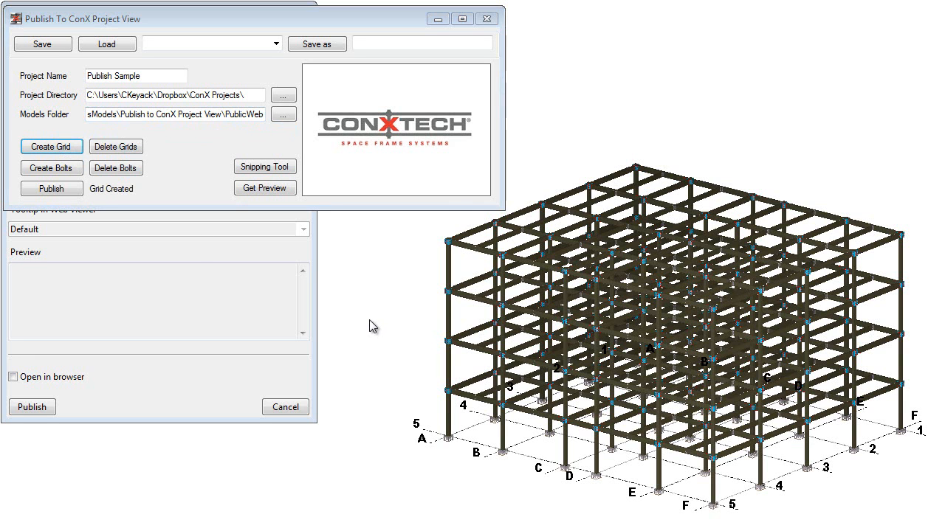
scroll(428, 447, up, 5)
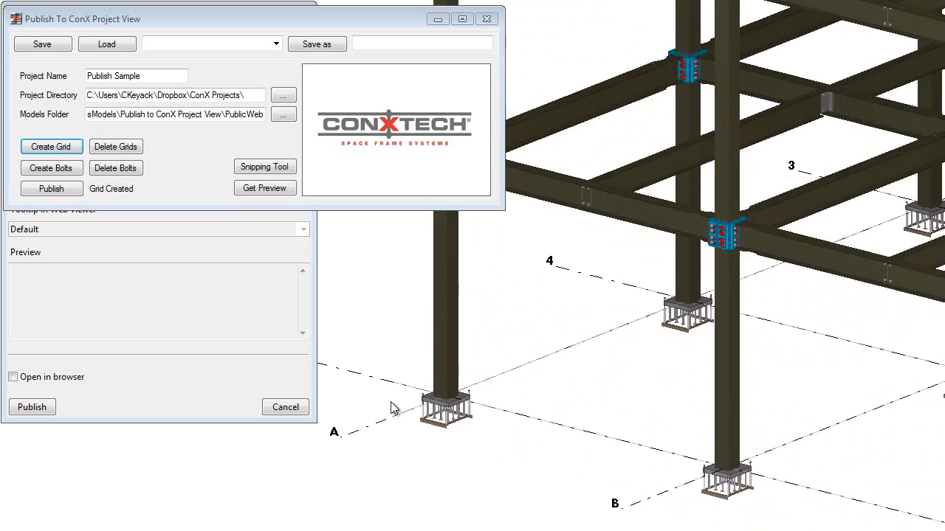
scroll(395, 408, up, 4)
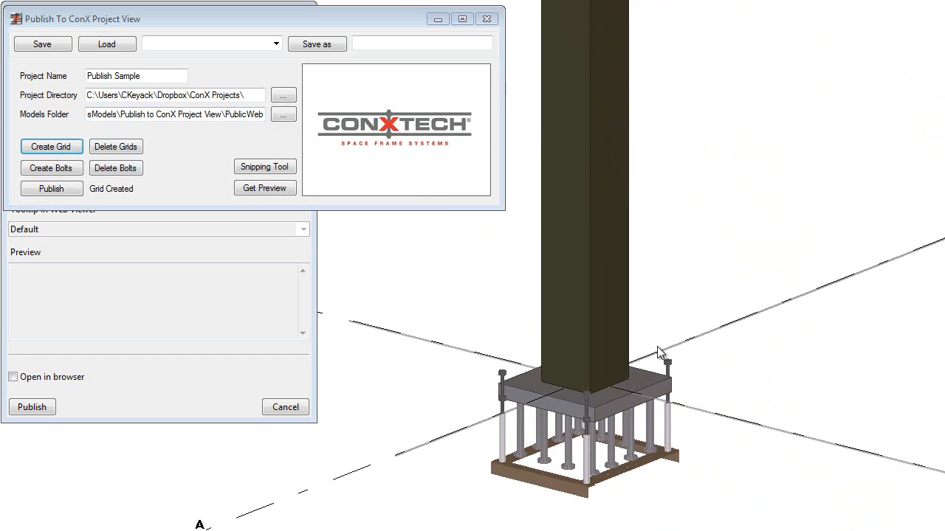
scroll(452, 362, down, 2)
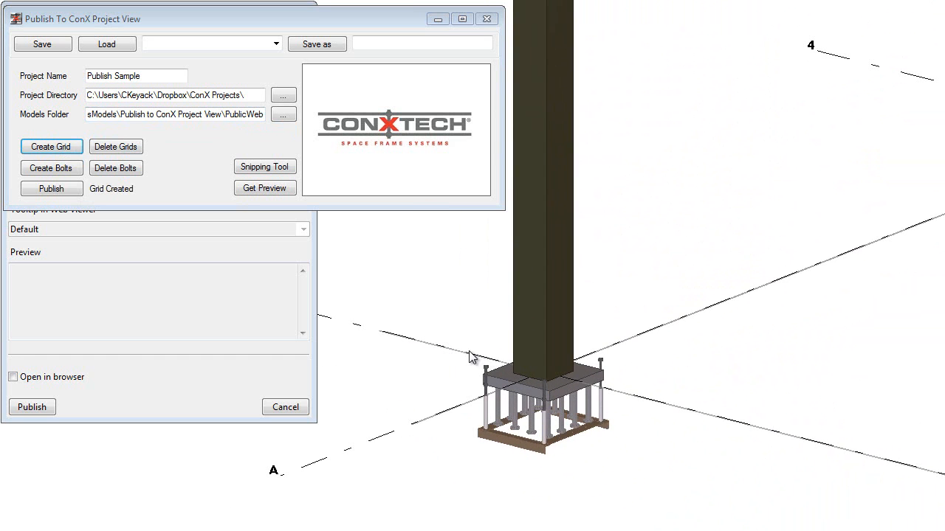
scroll(469, 356, down, 8)
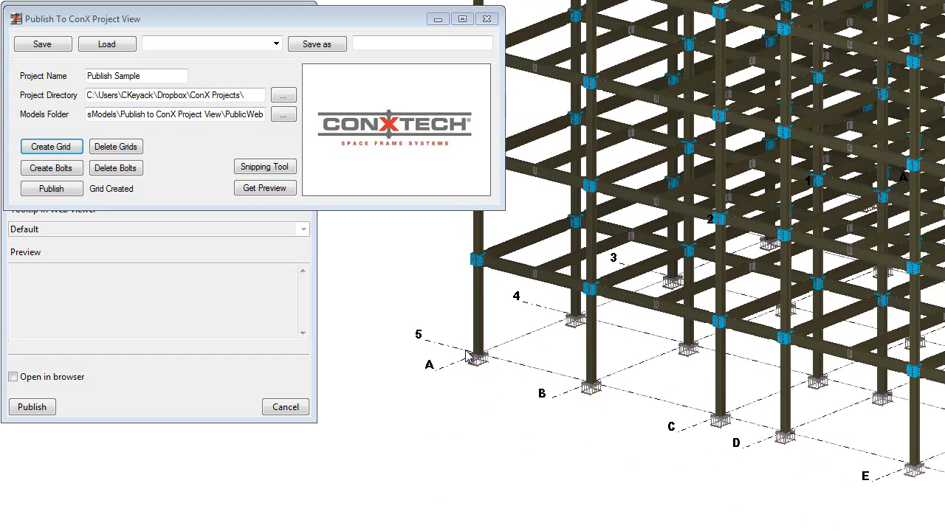
scroll(431, 315, up, 3)
middle_drag(431, 315, 356, 325)
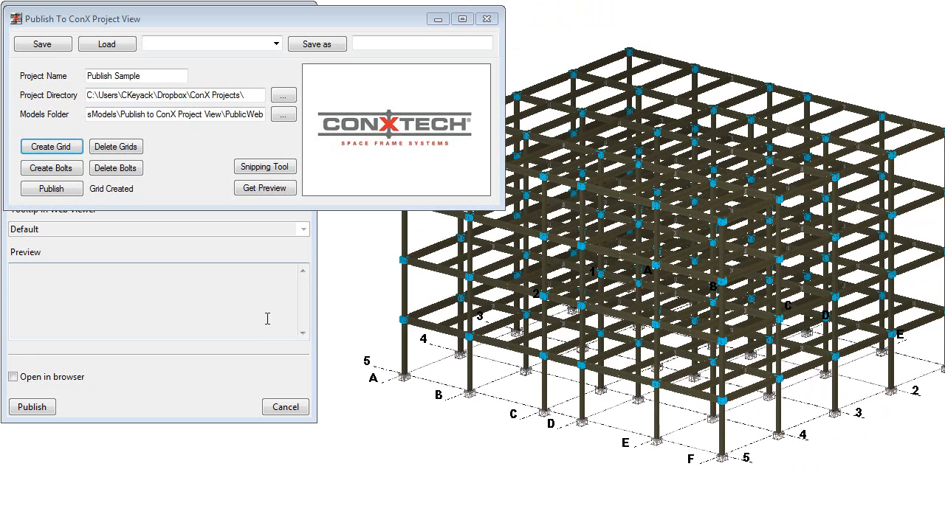
Step: Minimize the ConX publishing tool and publish the entire model as the Solid file .\PublicWeb\Model.zsol
click(434, 20)
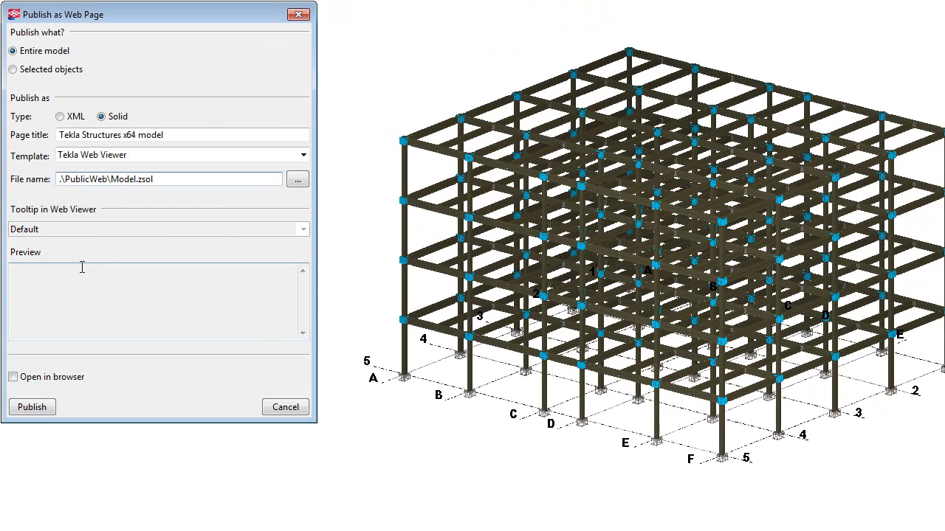
click(28, 407)
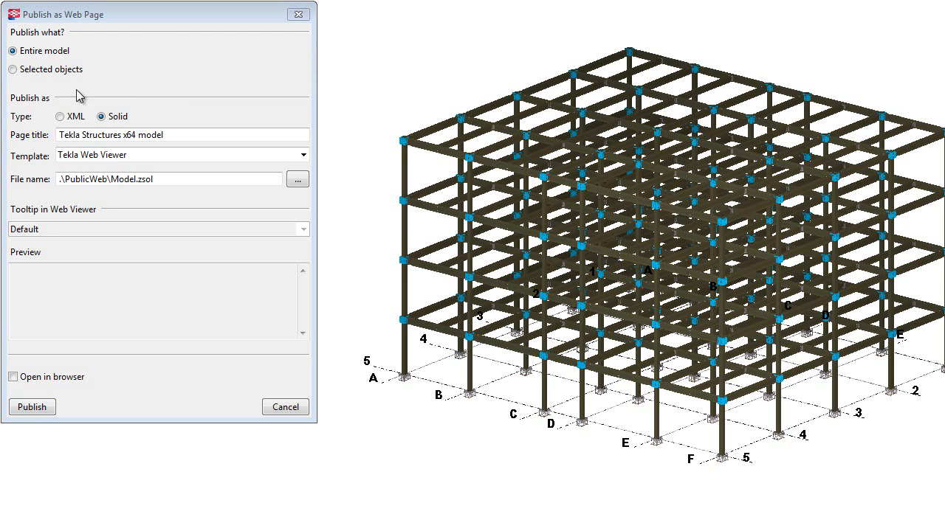
Step: Set the publishing type to XML and the web viewer tooltip to Assembly And Cast Unit Information
click(61, 117)
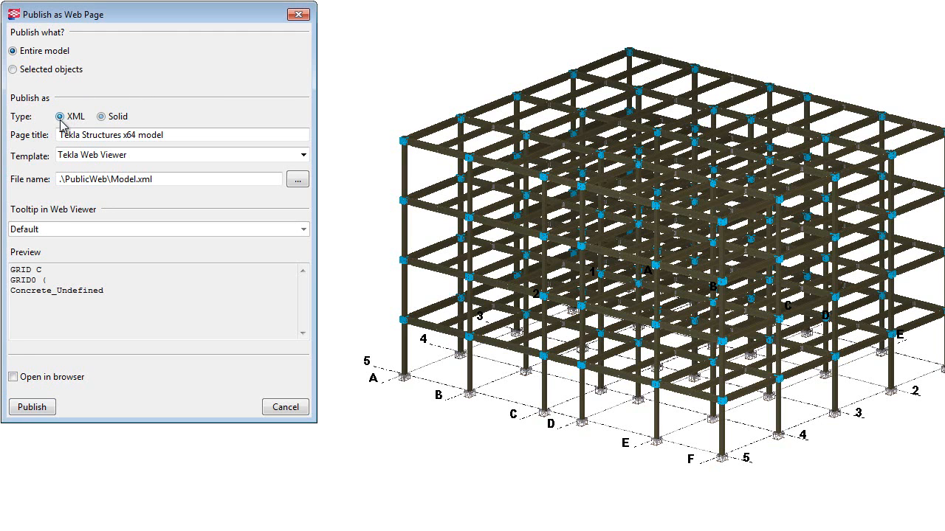
drag(156, 181, 112, 181)
click(47, 230)
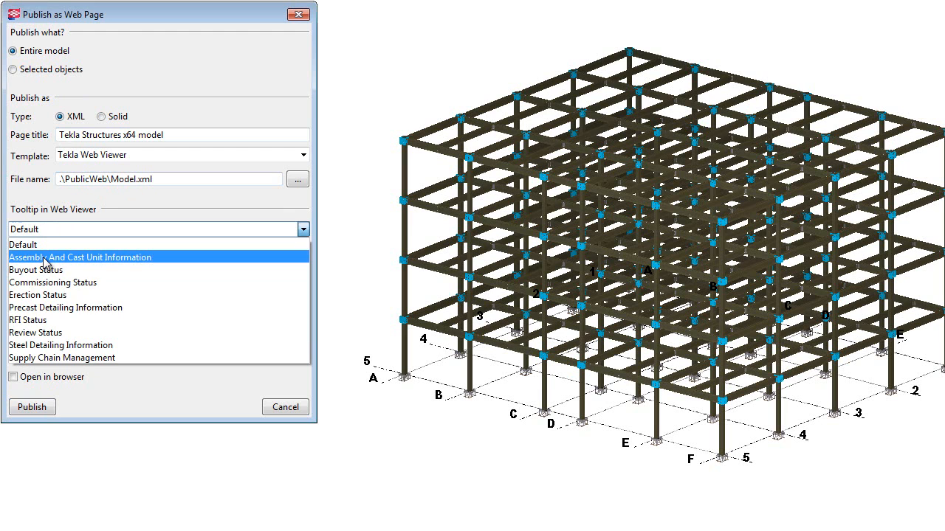
click(44, 257)
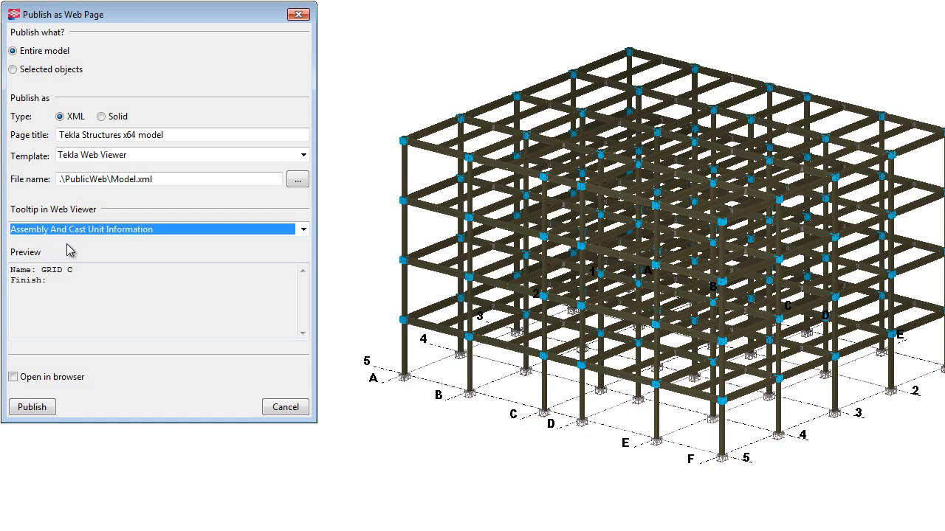
Step: Switch to the ConX publishing tool and create the bolts in the model
key(alt+Tab)
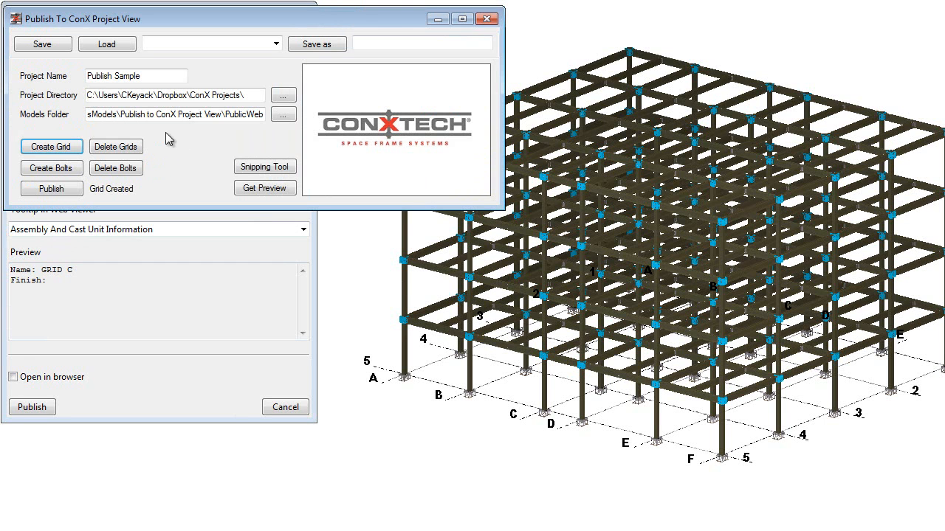
click(65, 169)
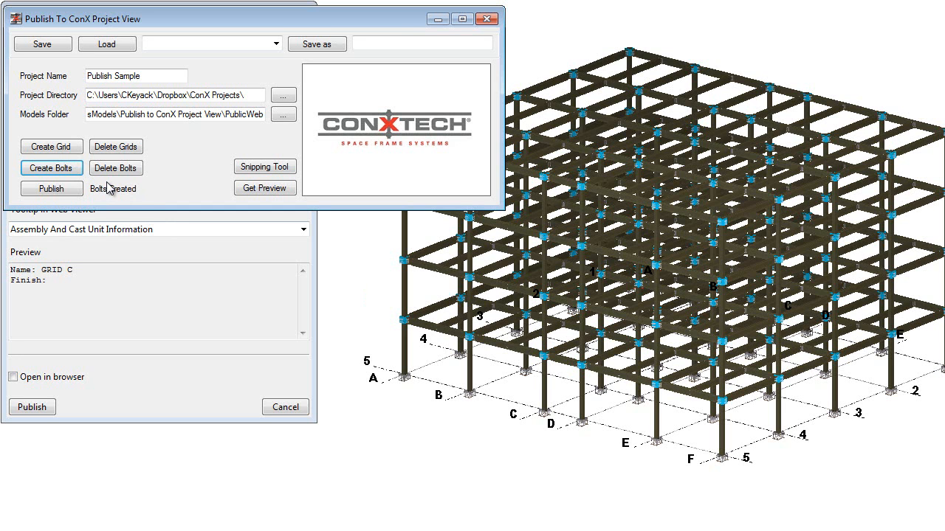
Step: Publish the entire model as .\PublicWeb\Model.xml, overwriting the existing PublicWeb folder, and close the web page publishing dialog
click(438, 20)
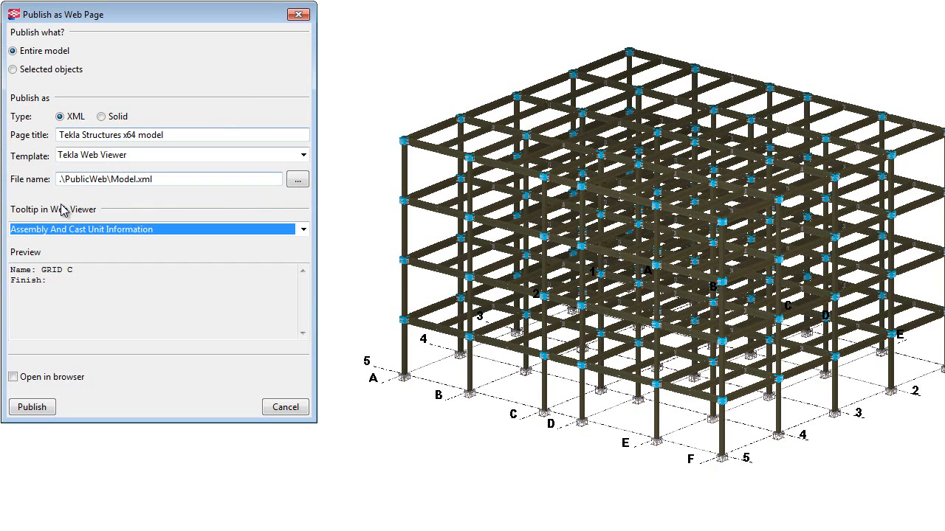
click(26, 410)
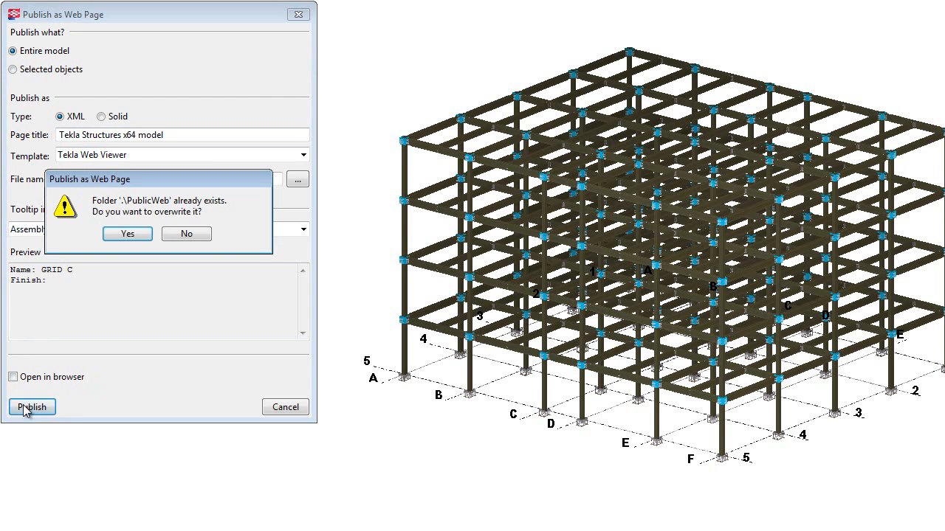
click(127, 235)
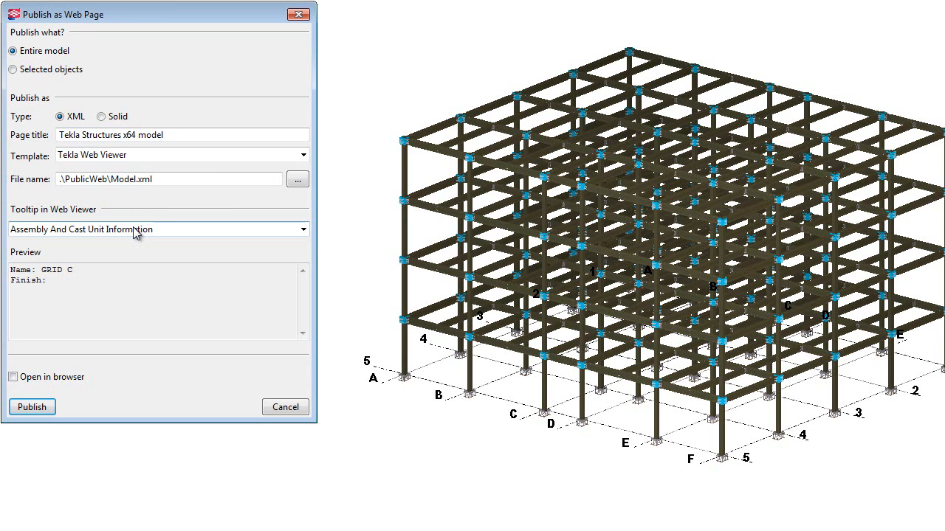
click(382, 69)
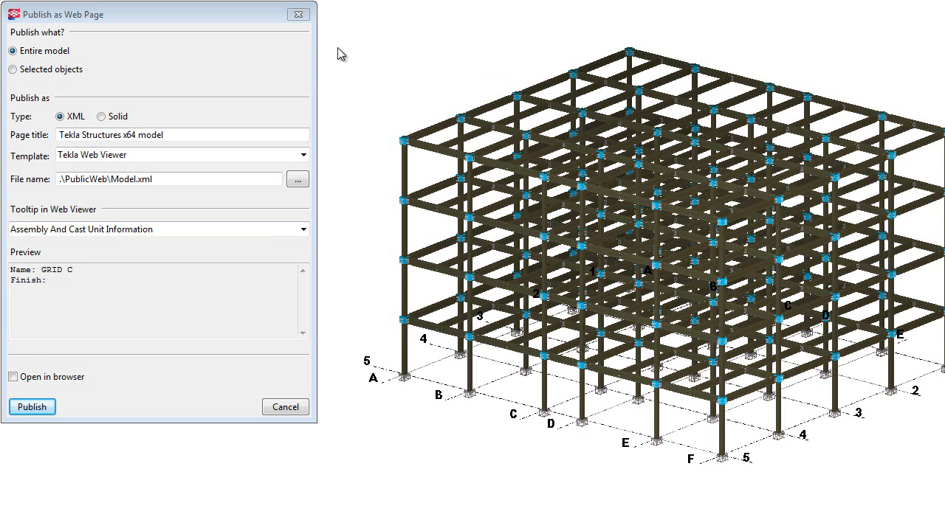
click(303, 21)
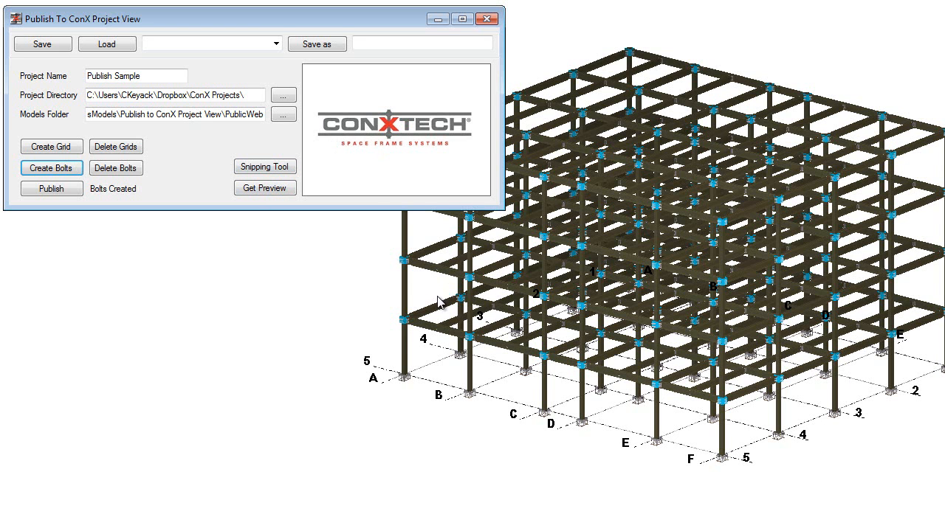
Step: Capture the whole building model with Snipping Tool and copy the snip to the clipboard
scroll(439, 303, down, 5)
middle_drag(384, 313, 509, 311)
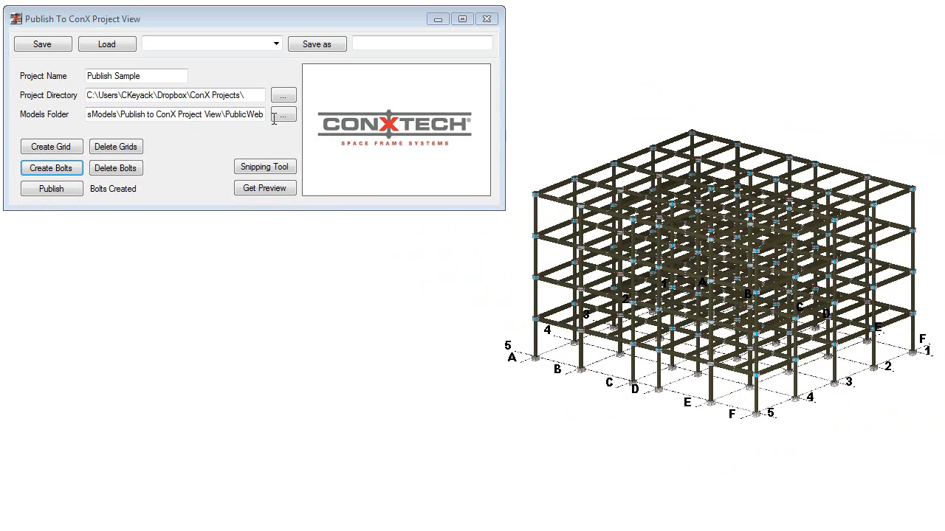
click(271, 170)
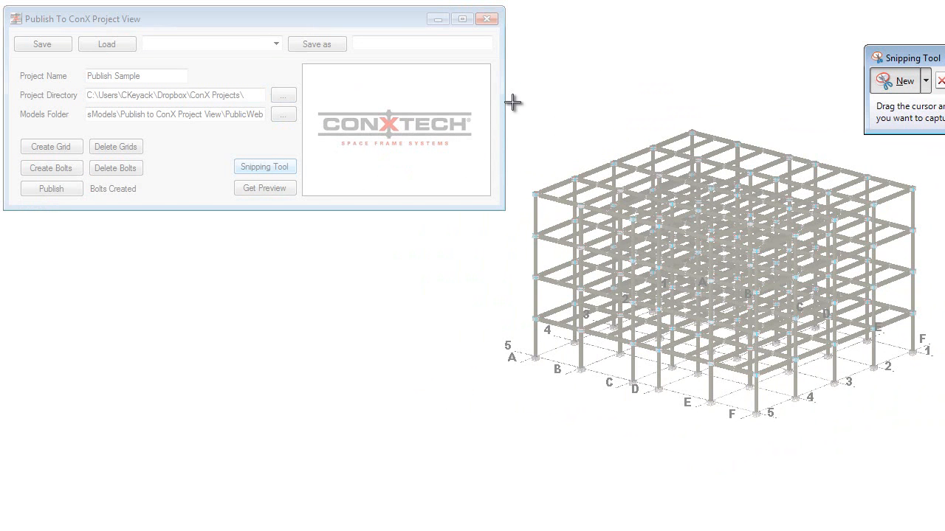
drag(513, 105, 933, 431)
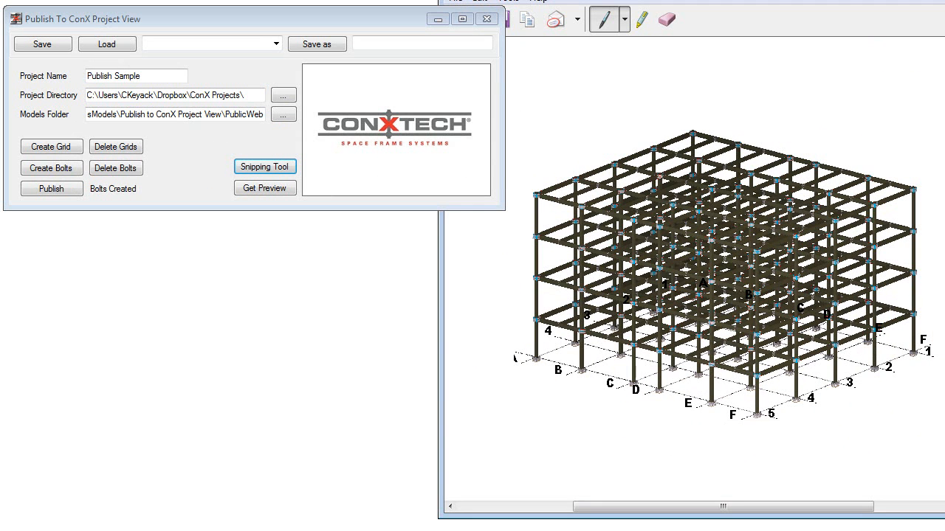
drag(530, 0, 587, 32)
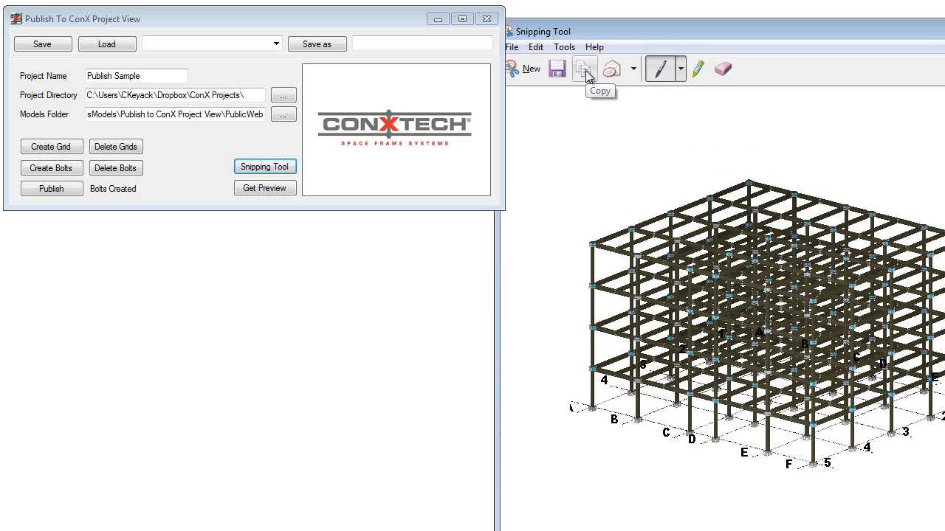
click(586, 72)
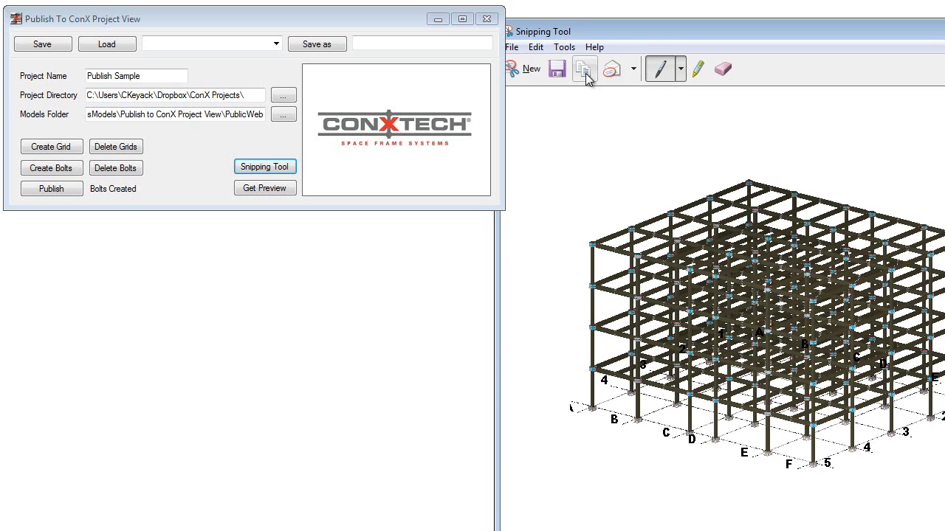
Step: Load the copied snip as the project's preview image in the ConX publishing tool and close Snipping Tool without saving
click(258, 189)
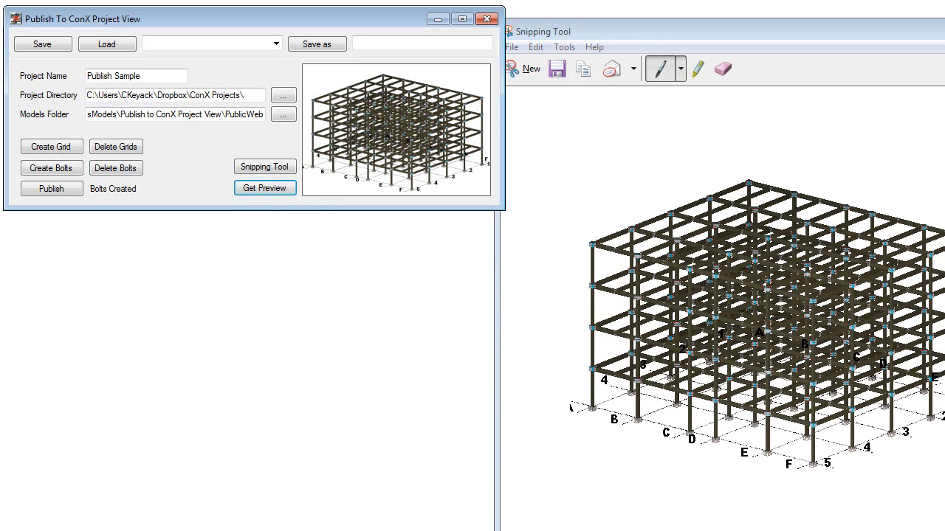
key(alt+F4)
click(787, 309)
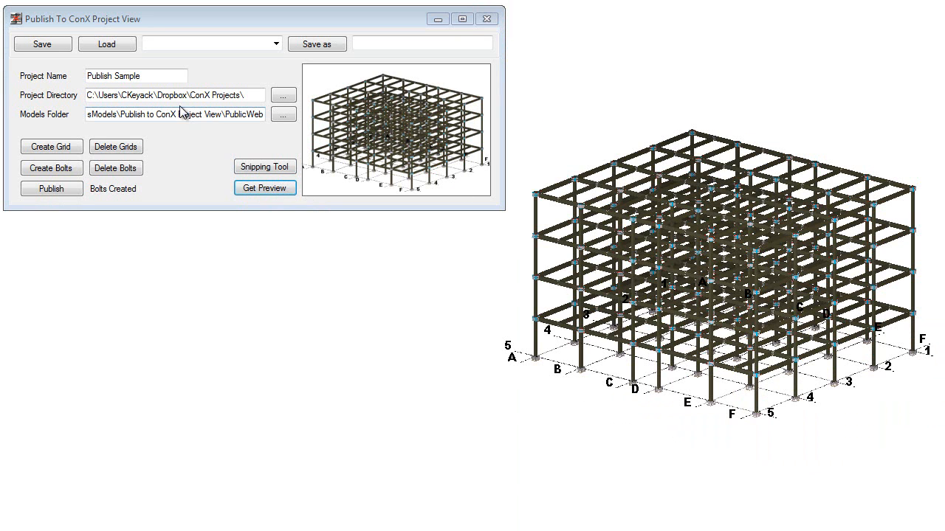
Step: Publish the Publish Sample project to the ConX Projects directory and close the publishing tool
click(58, 189)
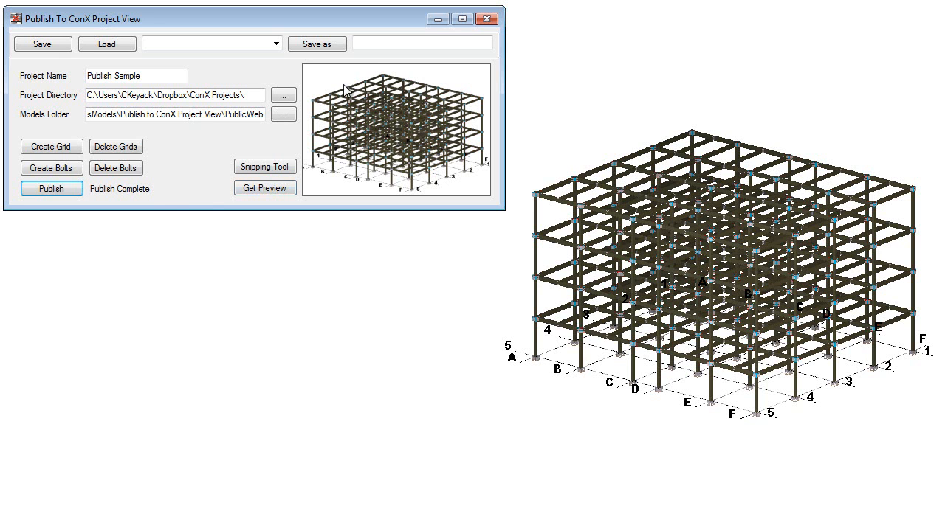
click(486, 19)
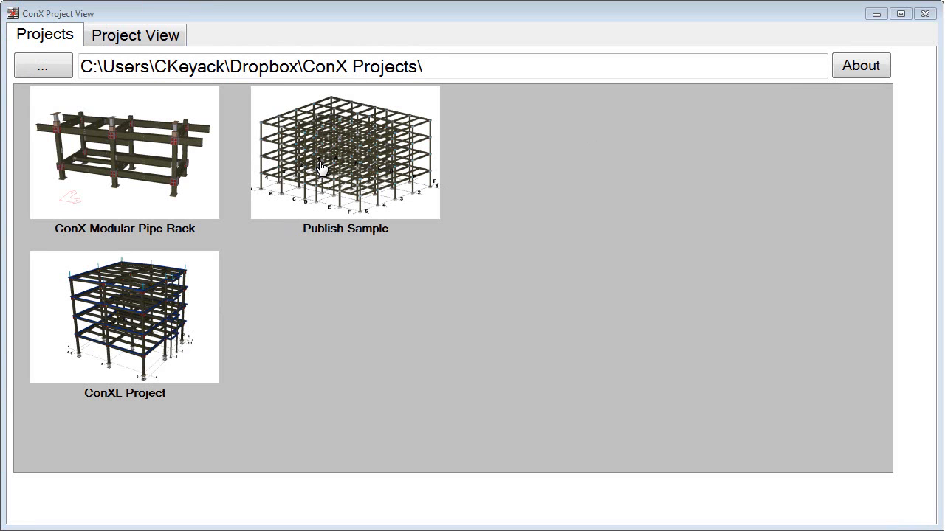
Step: Open the Publish Sample project in ConX Project View and examine the bolted collar connection at a roof corner column
click(344, 159)
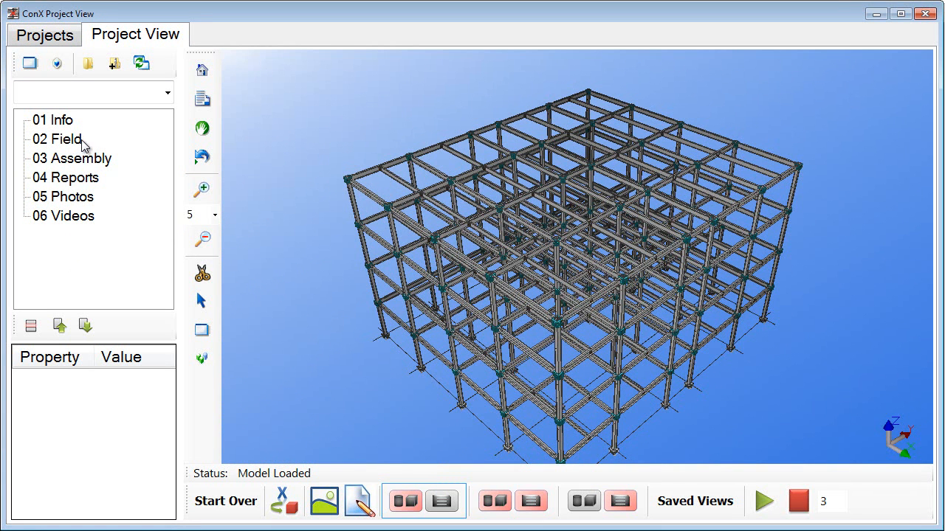
drag(350, 239, 358, 259)
scroll(357, 203, up, 10)
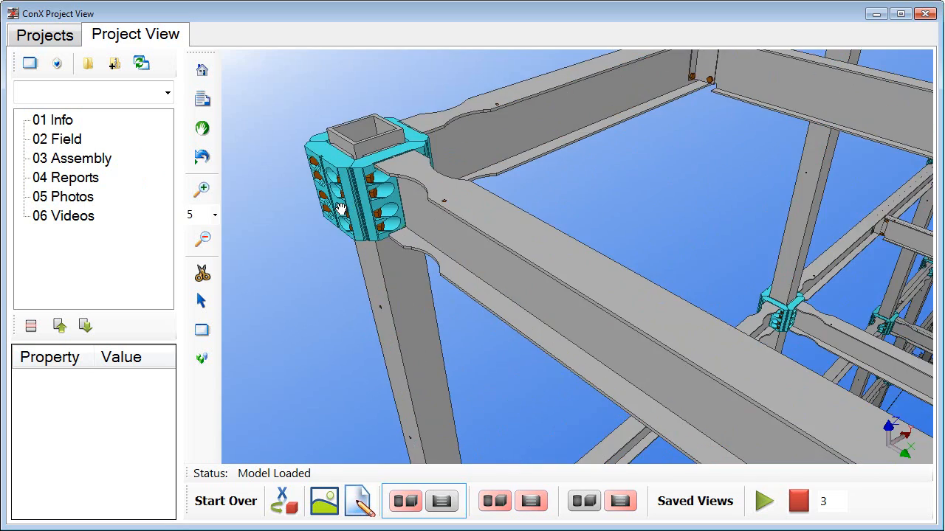
scroll(340, 209, up, 2)
scroll(399, 211, up, 3)
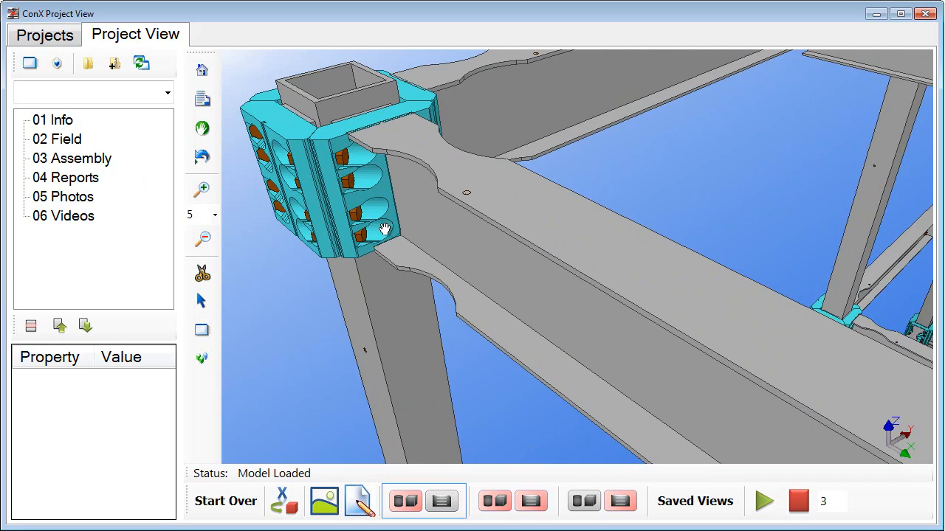
scroll(406, 170, down, 3)
scroll(398, 171, down, 5)
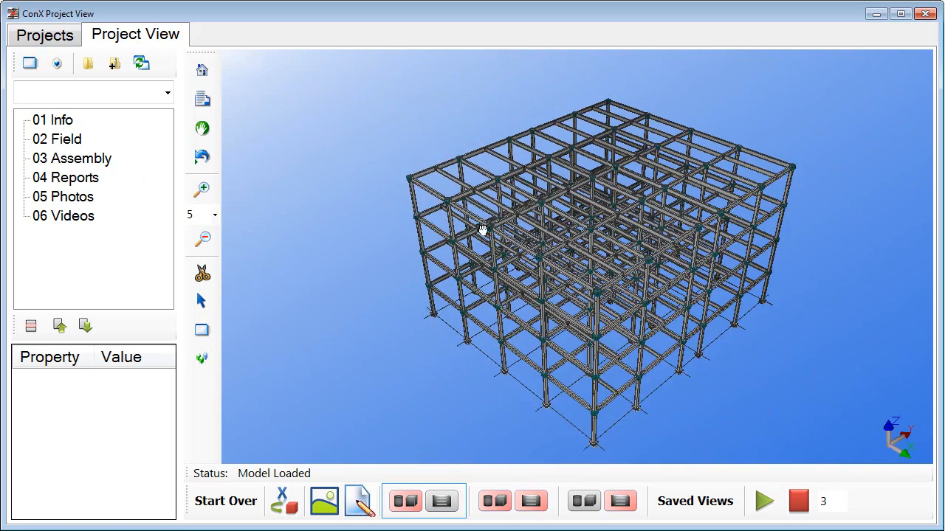
drag(499, 240, 402, 208)
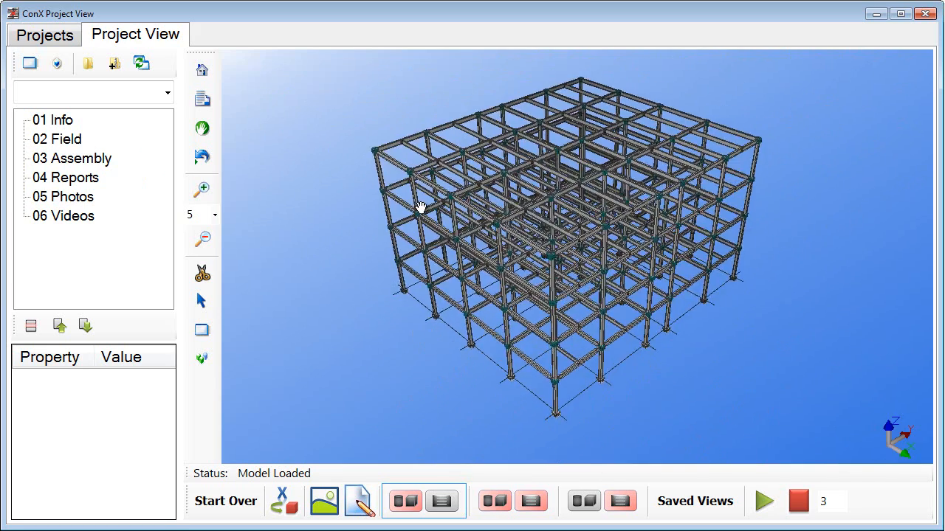
Step: Switch the viewer to the XML version of the model and check the tooltip information of a collar bolt
click(288, 504)
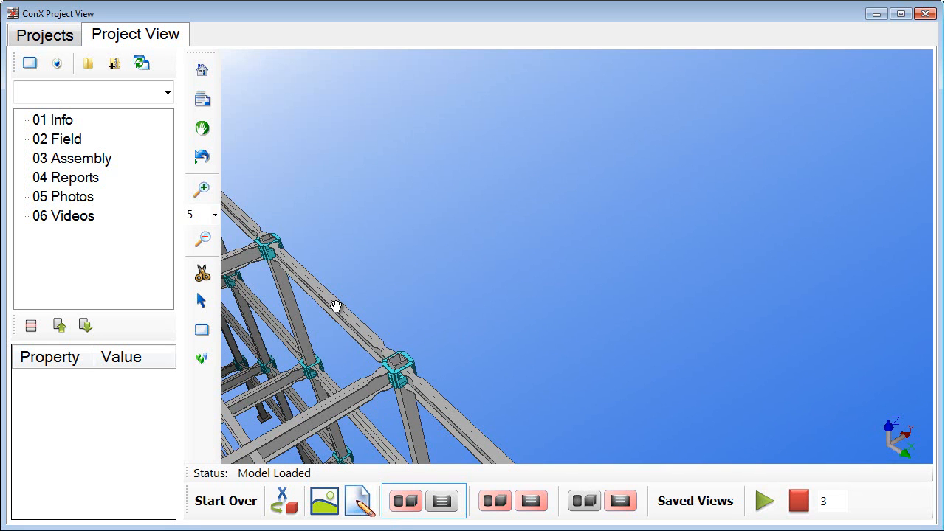
mouse_move(329, 299)
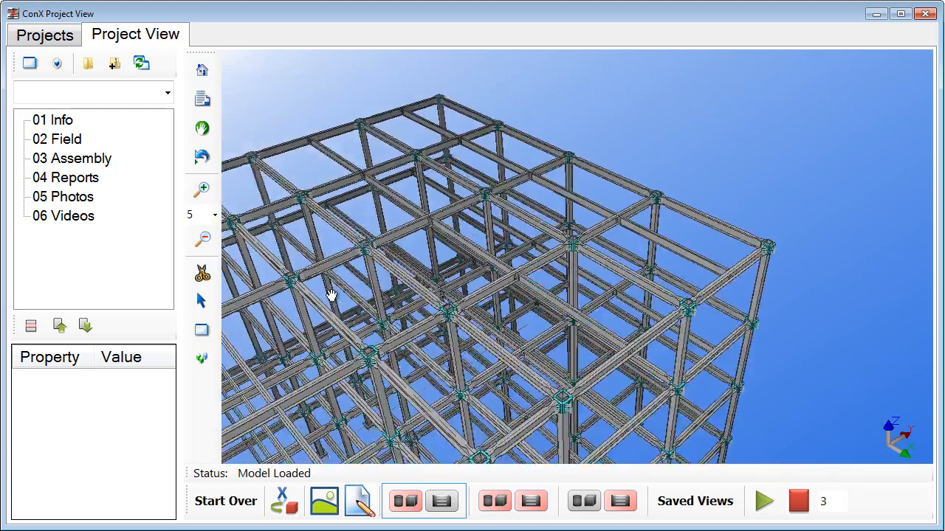
mouse_move(367, 197)
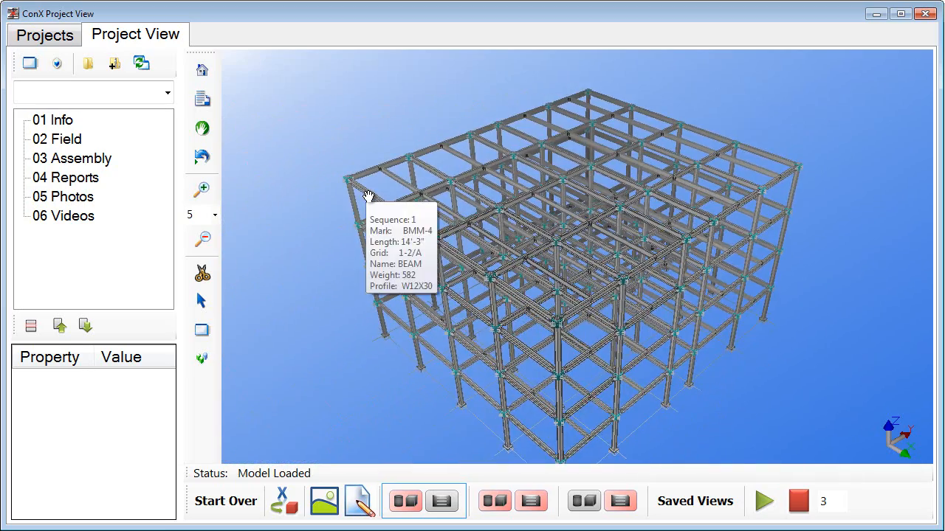
scroll(377, 198, up, 5)
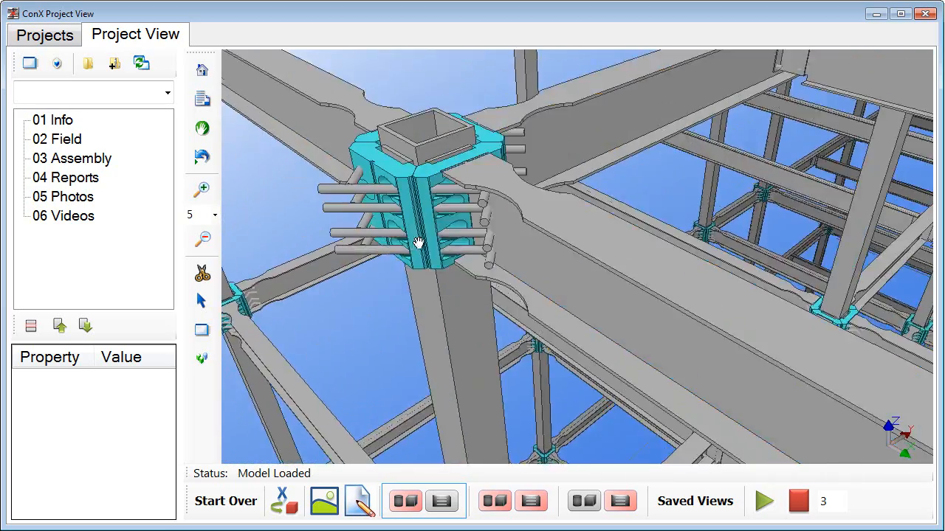
scroll(418, 244, up, 1)
drag(426, 186, 506, 209)
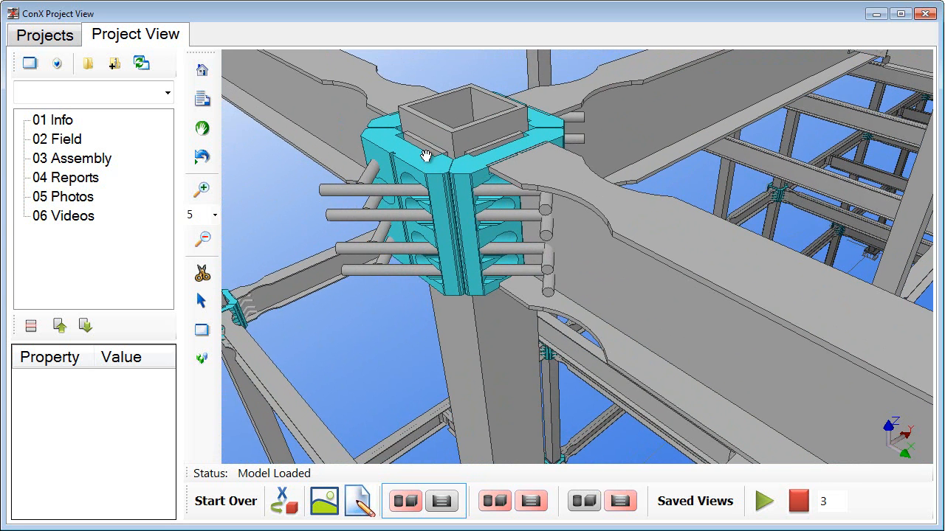
mouse_move(387, 192)
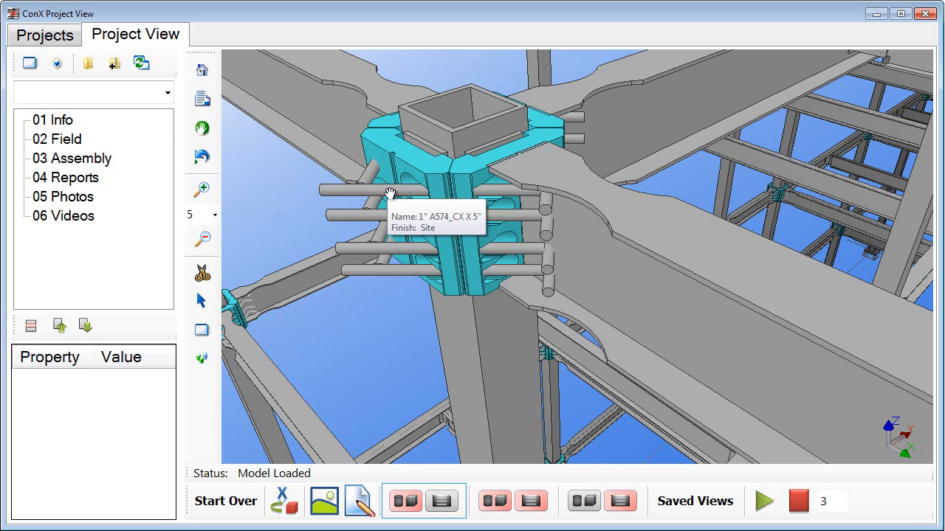
Step: Examine the tooltip information of a bolt at a beam-to-beam connection
scroll(387, 194, down, 3)
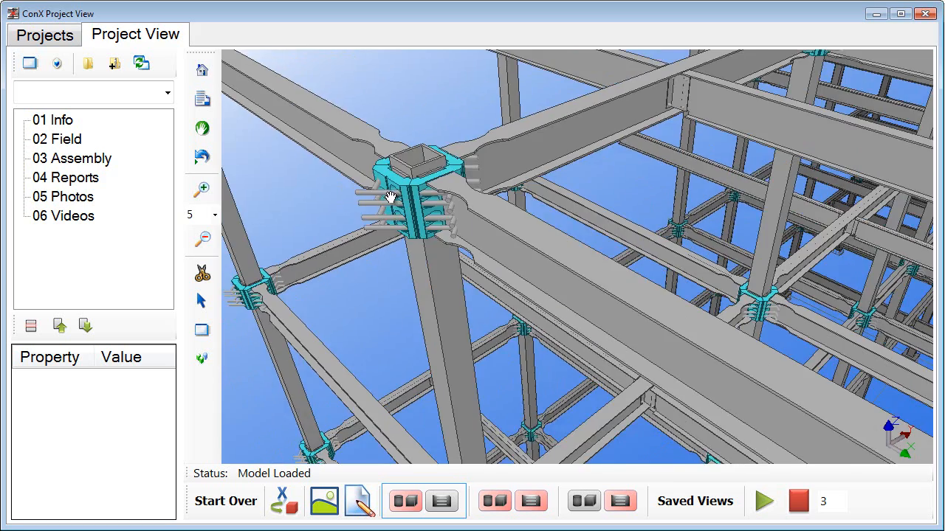
scroll(523, 177, up, 4)
scroll(370, 268, up, 6)
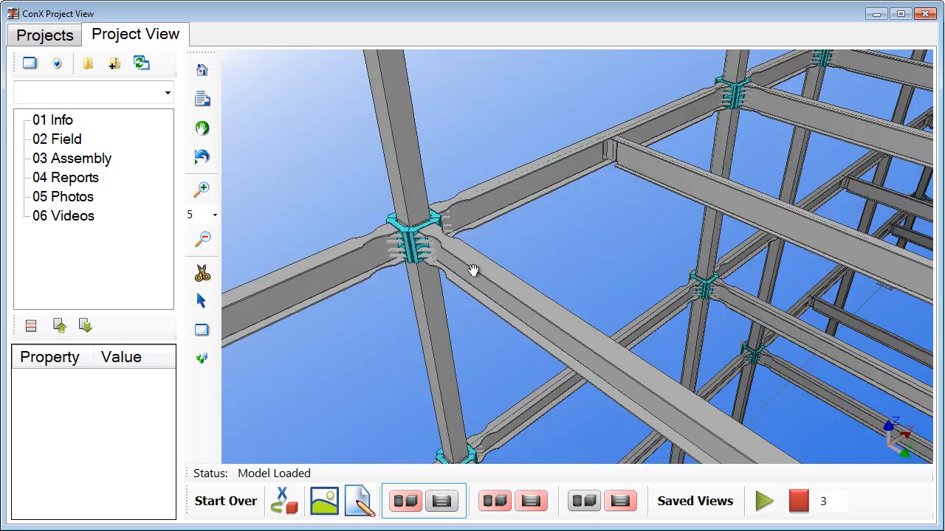
mouse_move(651, 291)
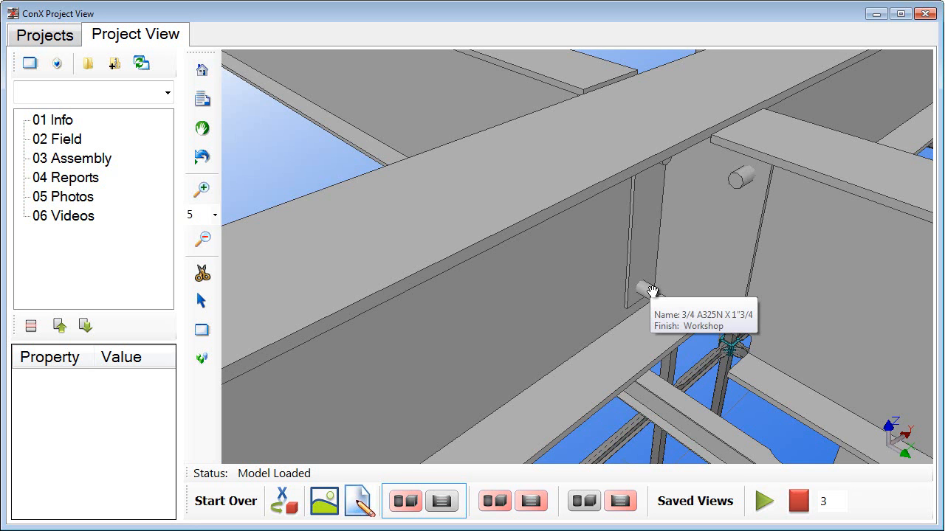
scroll(603, 288, down, 5)
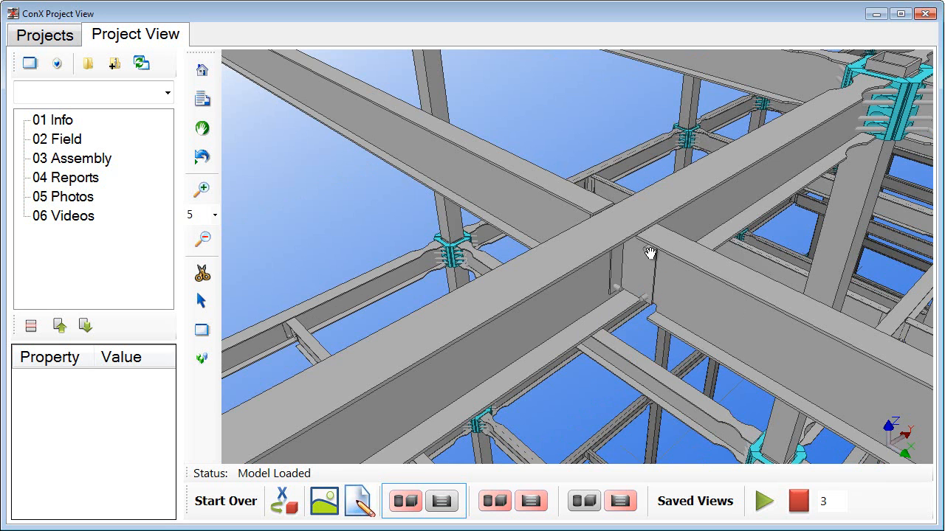
Step: Select the upper bolt of the beam-to-beam connection and widen the property list's Value column to read its full description
click(200, 304)
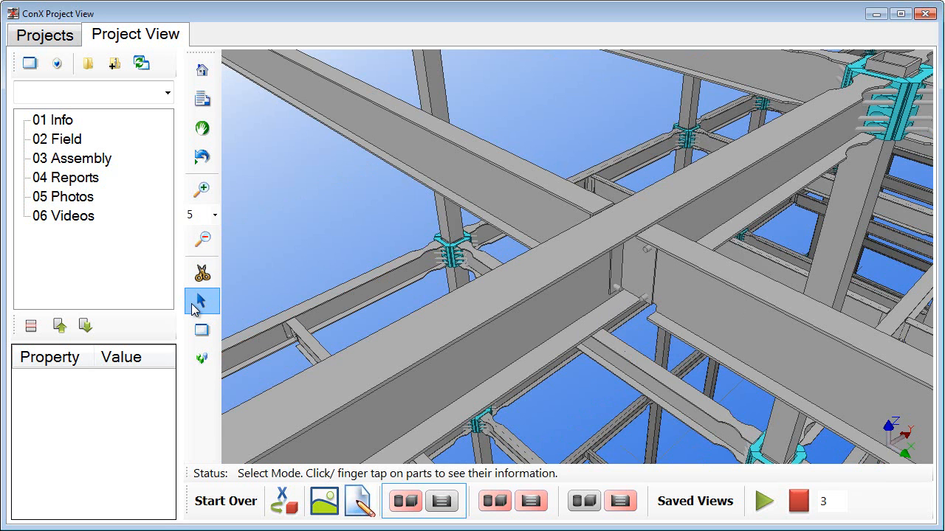
click(646, 252)
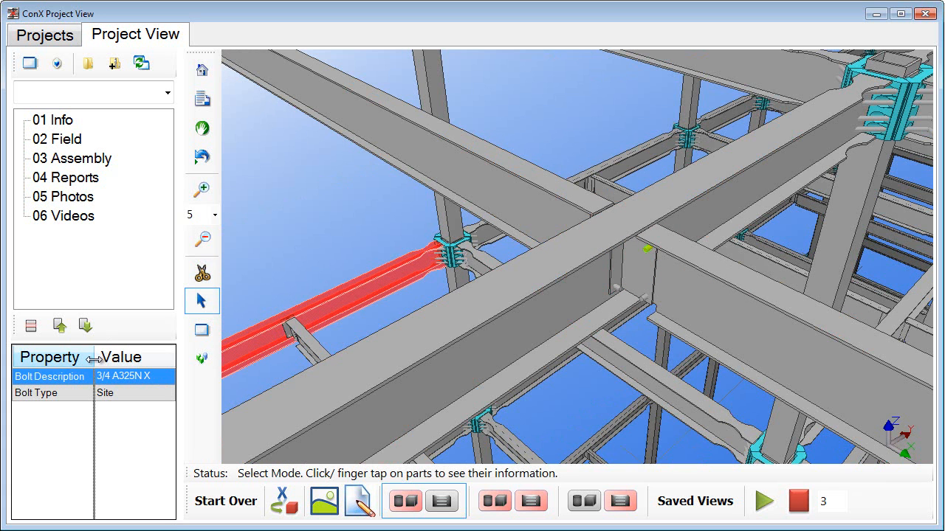
drag(94, 357, 80, 357)
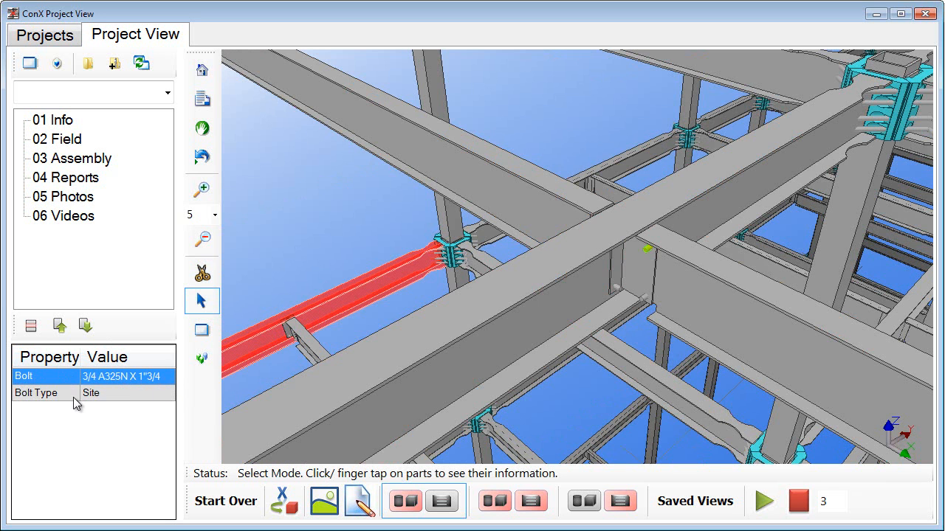
click(429, 381)
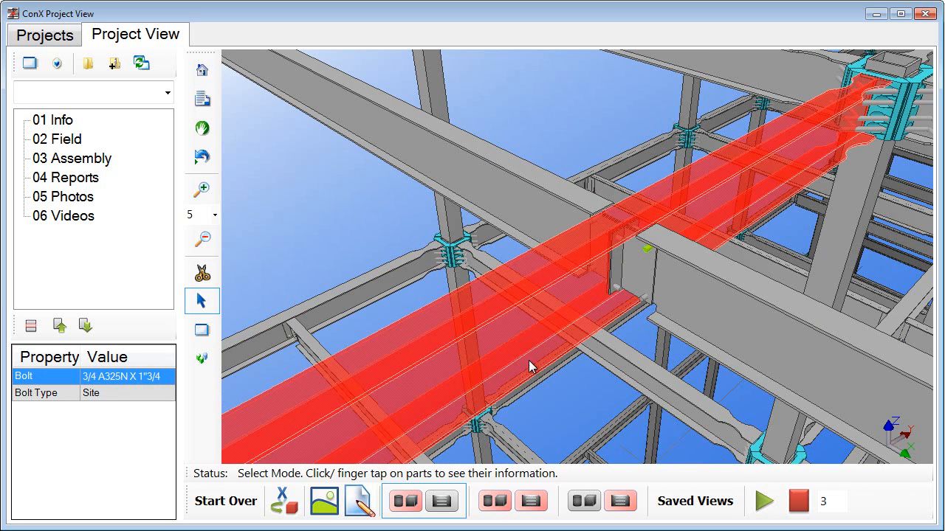
Step: Select beam BMM-5, review its complete property list down to ConX Lot, and clear the selection
click(514, 302)
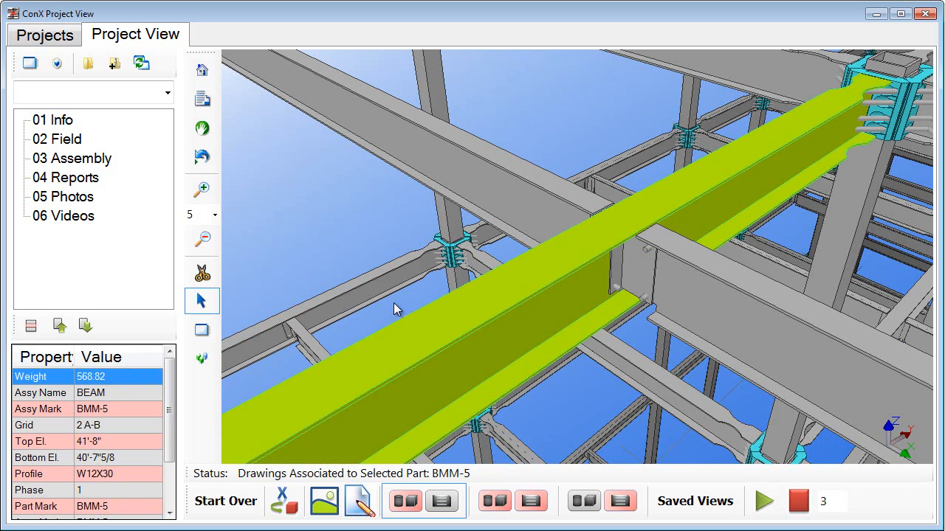
mouse_move(170, 411)
mouse_down()
mouse_move(171, 458)
mouse_move(174, 395)
mouse_up()
middle_drag(454, 247, 511, 235)
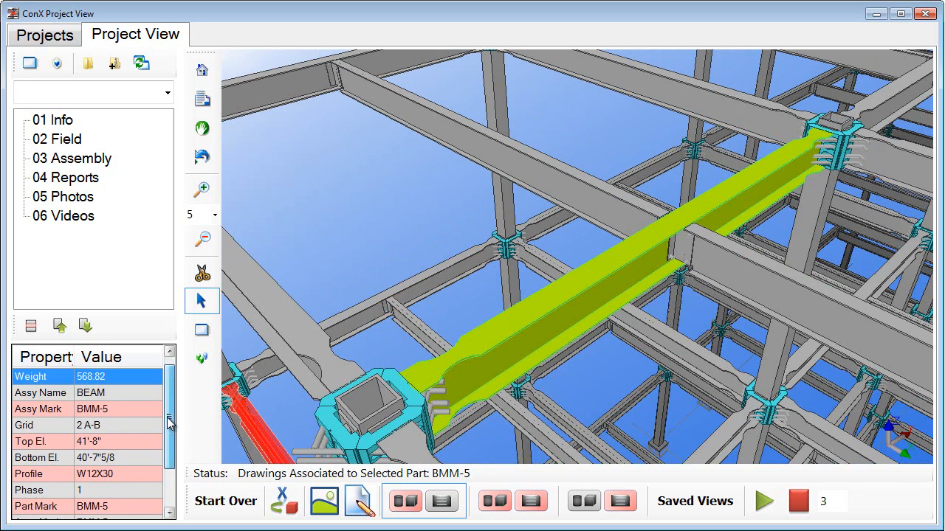
drag(169, 422, 171, 458)
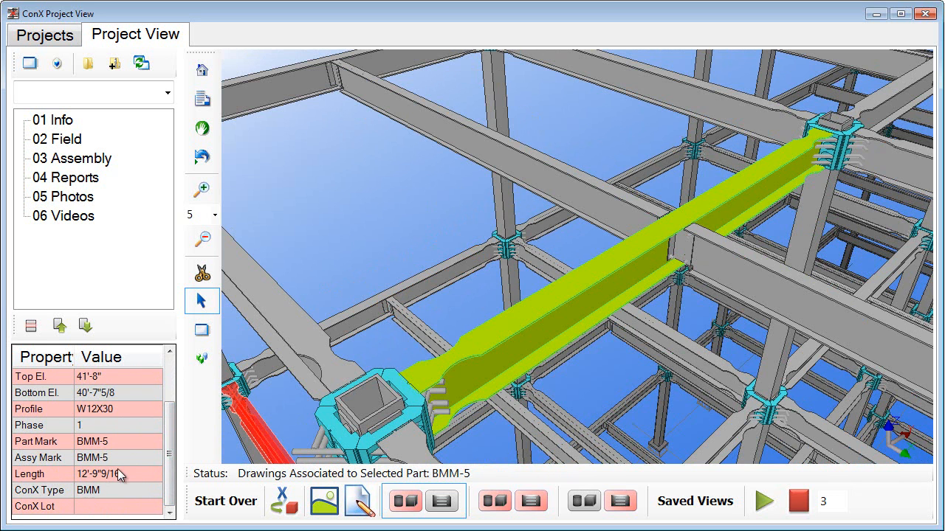
mouse_move(169, 484)
mouse_down()
mouse_move(169, 439)
mouse_move(168, 480)
mouse_up()
scroll(56, 456, down, 1)
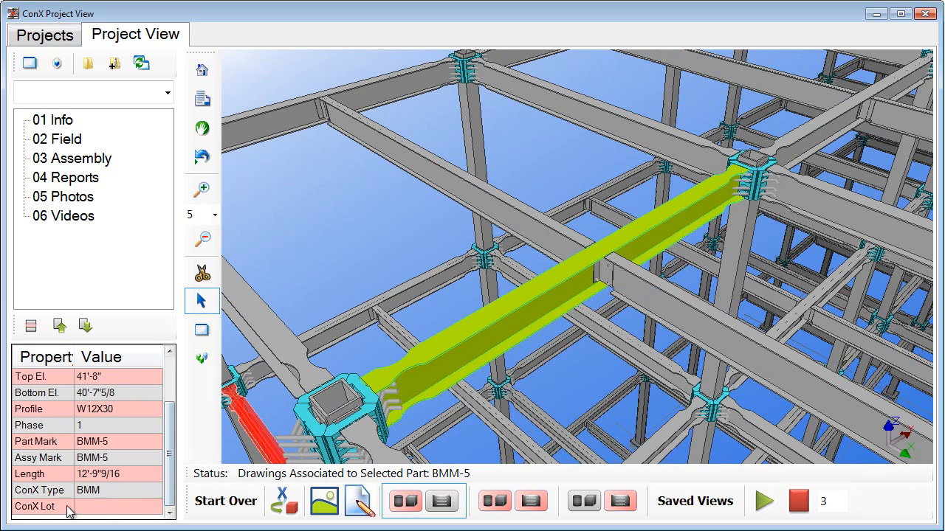
click(363, 239)
Step: Select the GRID A line between the column bases and check its name and length properties
scroll(411, 252, down, 6)
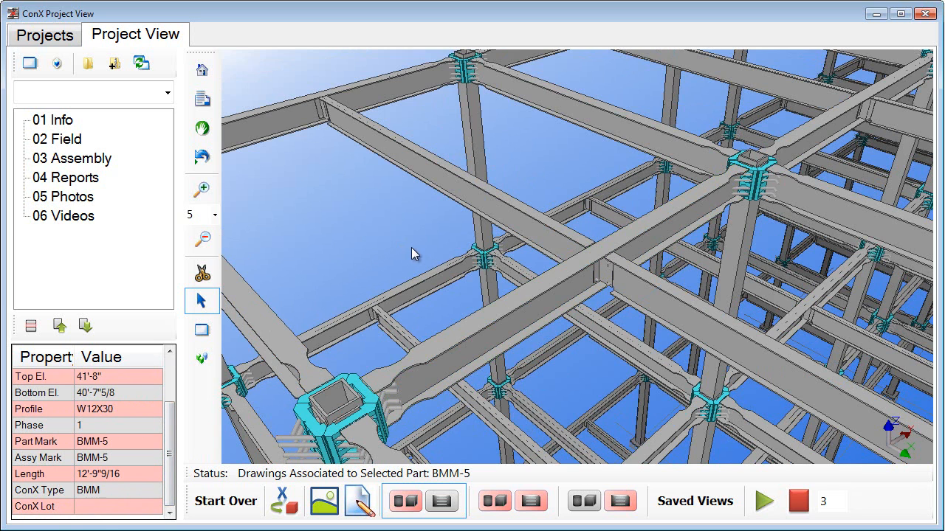
scroll(458, 296, down, 3)
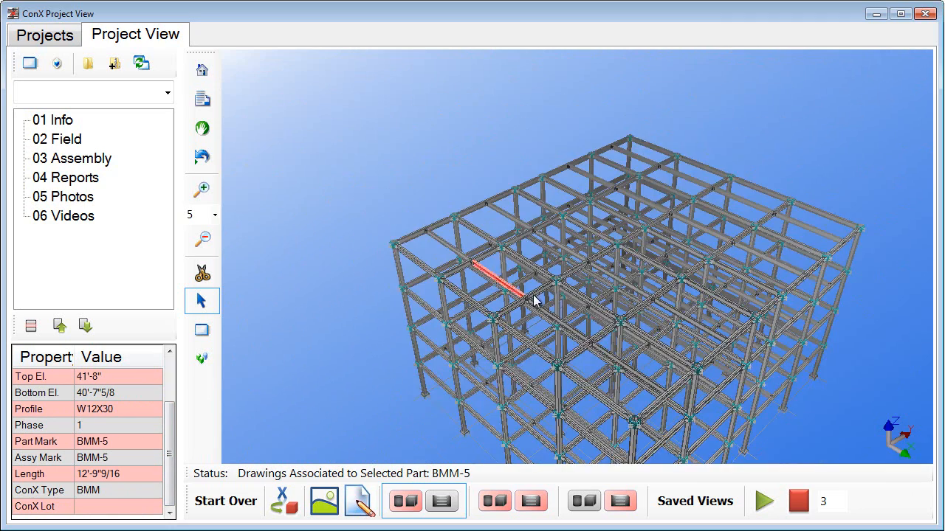
scroll(476, 354, up, 6)
scroll(483, 329, up, 5)
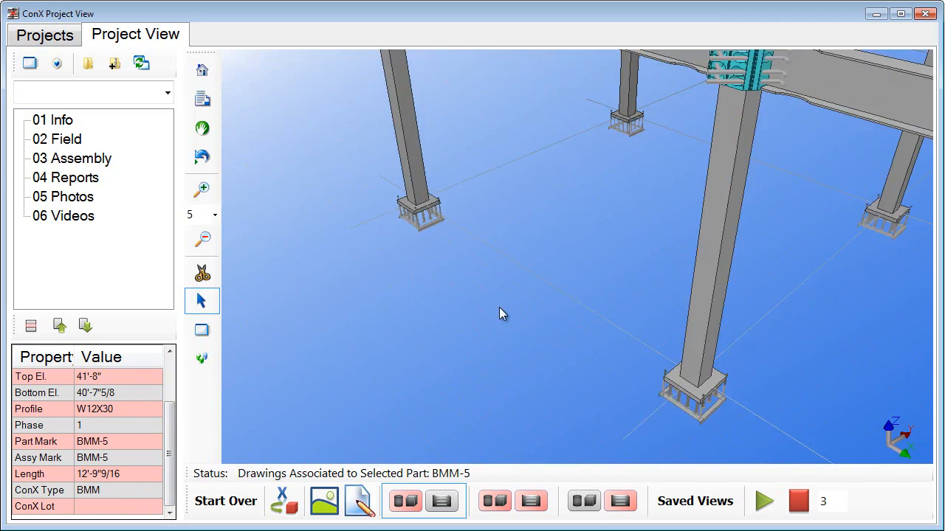
click(555, 268)
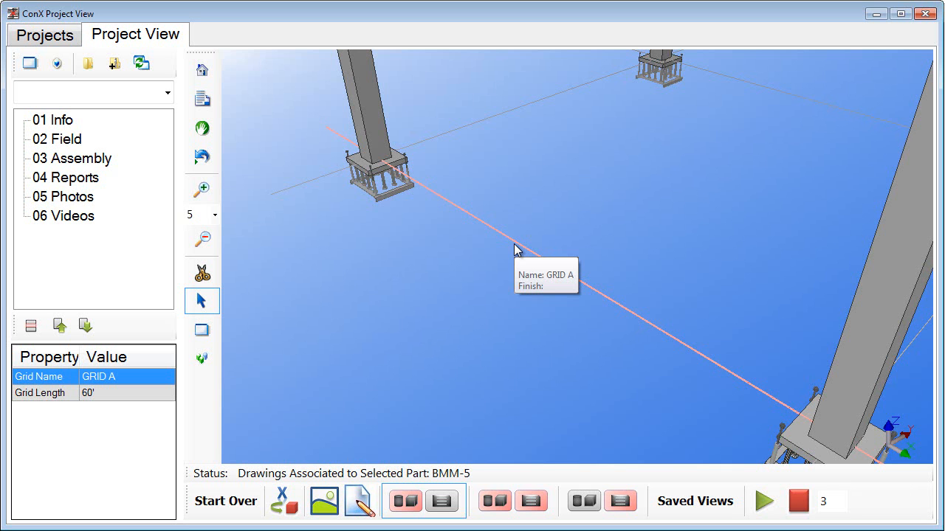
scroll(436, 289, down, 8)
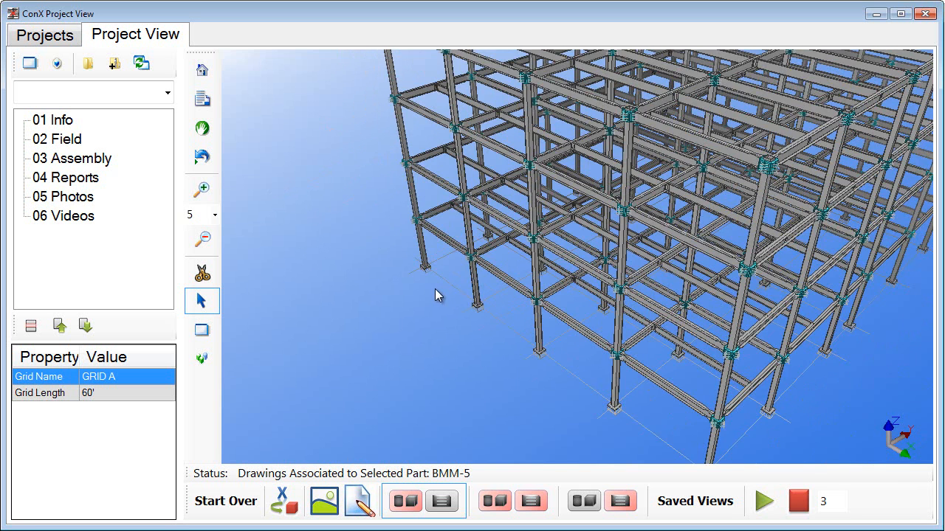
scroll(437, 294, down, 5)
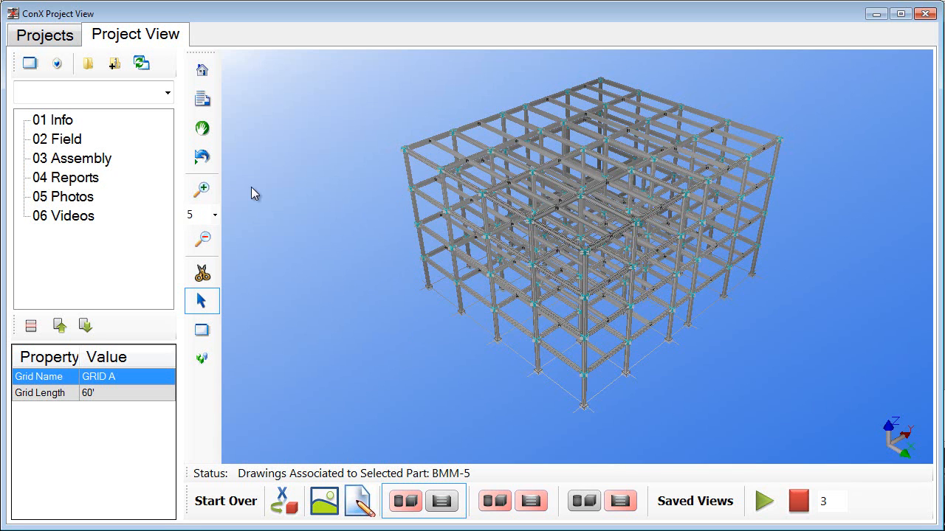
Step: Start attaching files to the 03 Assembly folder and browse to the TeklaStructuresModels folder on the C: drive
click(90, 163)
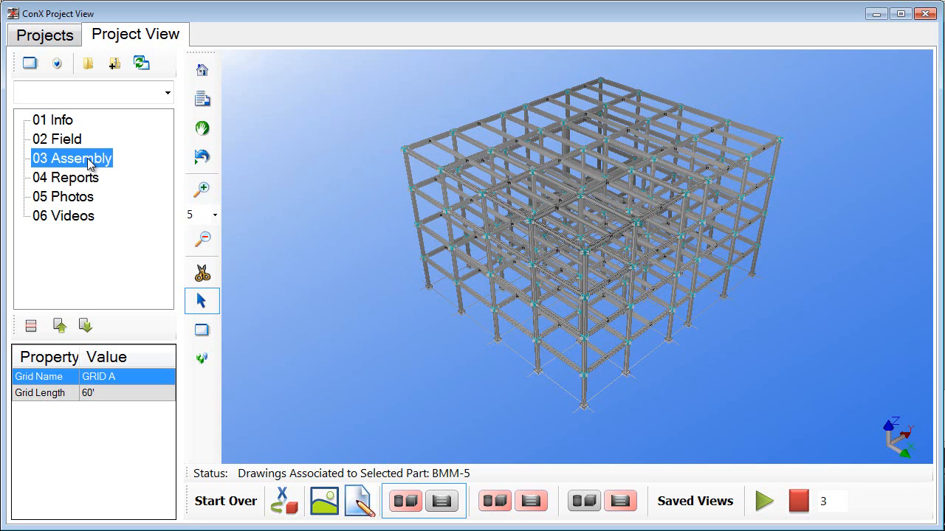
right_click(69, 163)
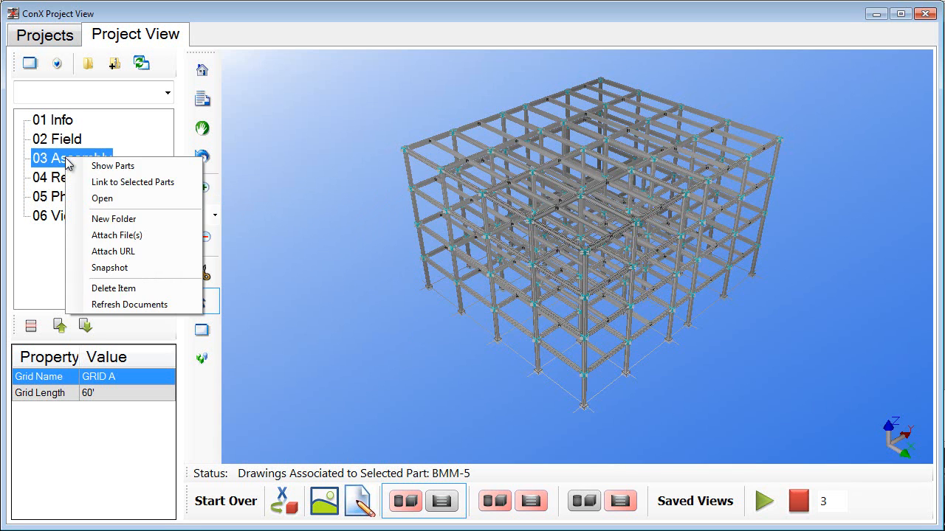
click(117, 235)
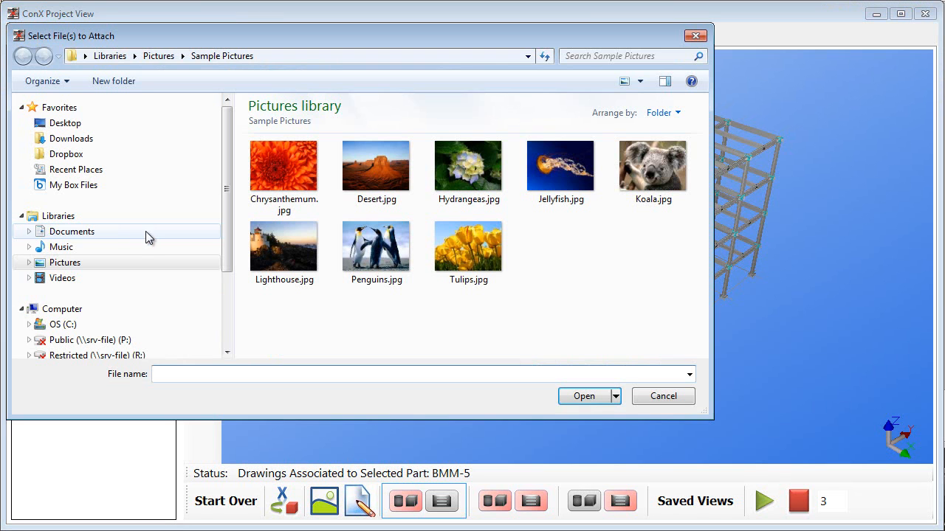
click(66, 325)
scroll(378, 258, down, 3)
double_click(321, 273)
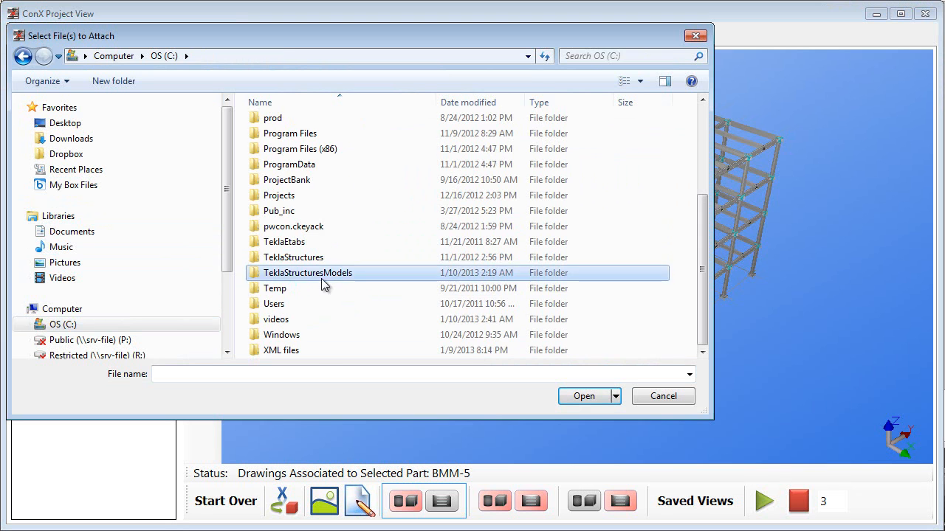
Step: Open the Submittals folder inside the Publish to ConX Project View model folder
scroll(317, 273, down, 1)
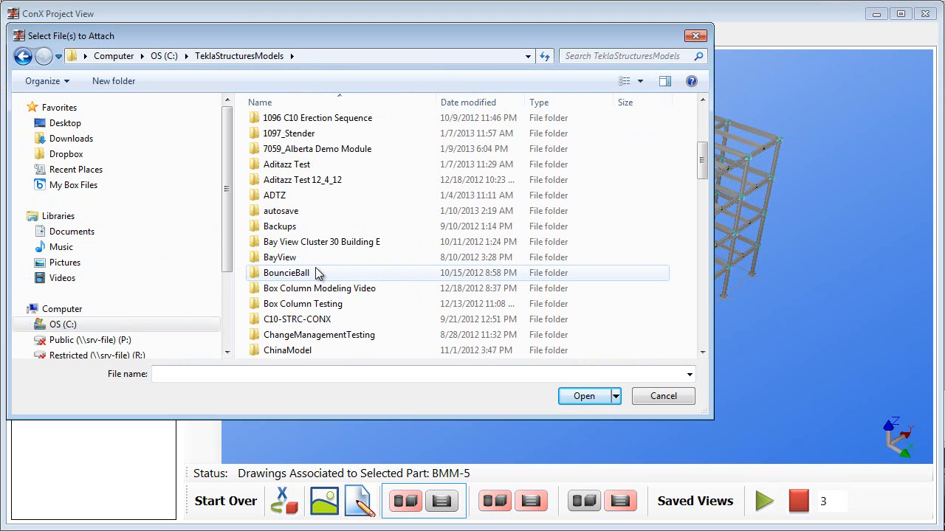
scroll(316, 273, down, 6)
scroll(316, 274, down, 8)
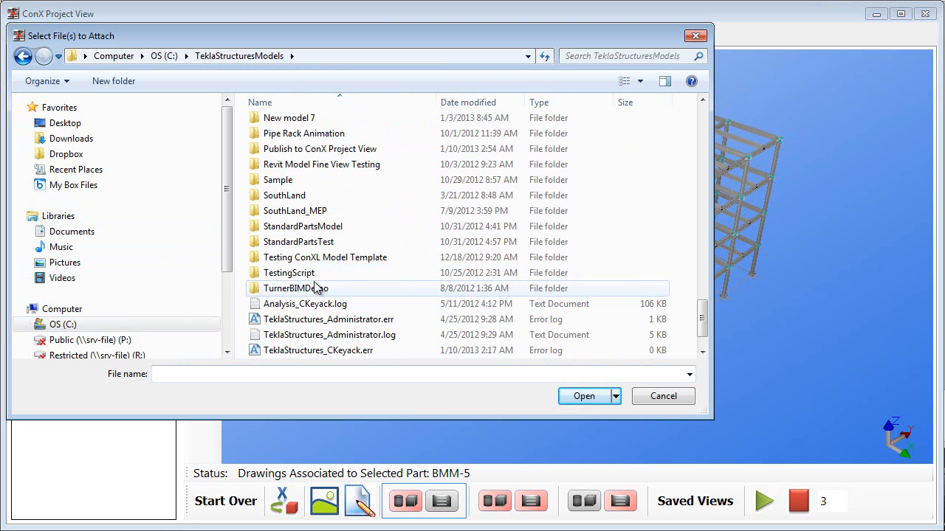
scroll(329, 217, up, 1)
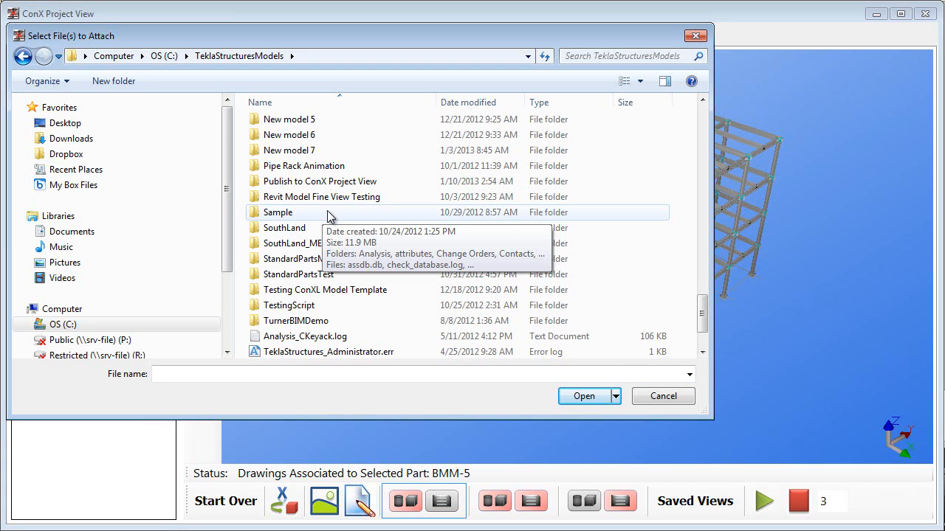
scroll(328, 214, up, 1)
click(325, 229)
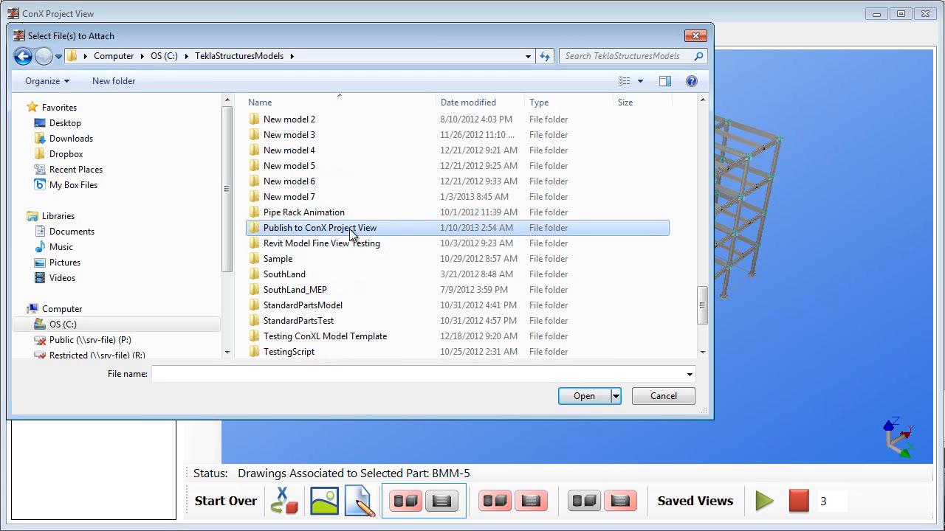
double_click(327, 231)
click(290, 296)
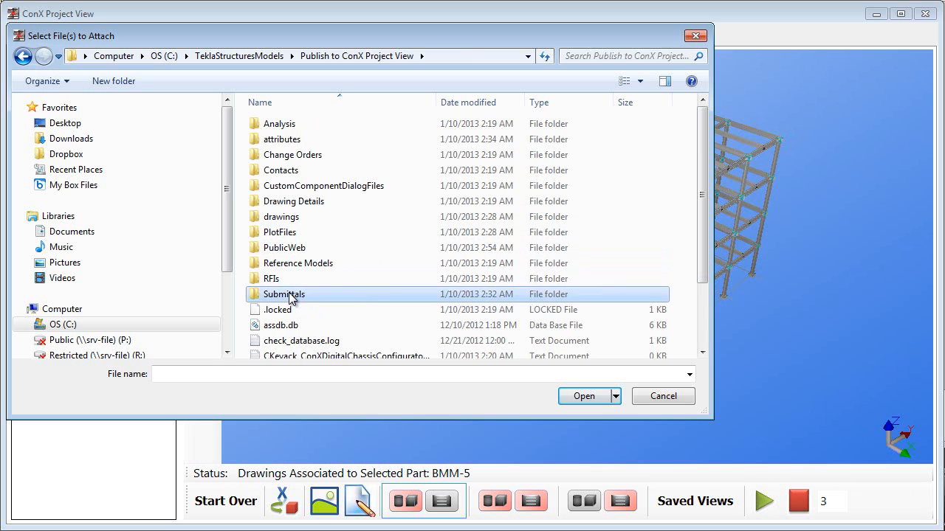
double_click(291, 296)
Step: Attach all the PDFs from BGG-1.pdf to MS-1.pdf and expand the 03 Assembly folder to list them
click(295, 125)
scroll(295, 228, down, 2)
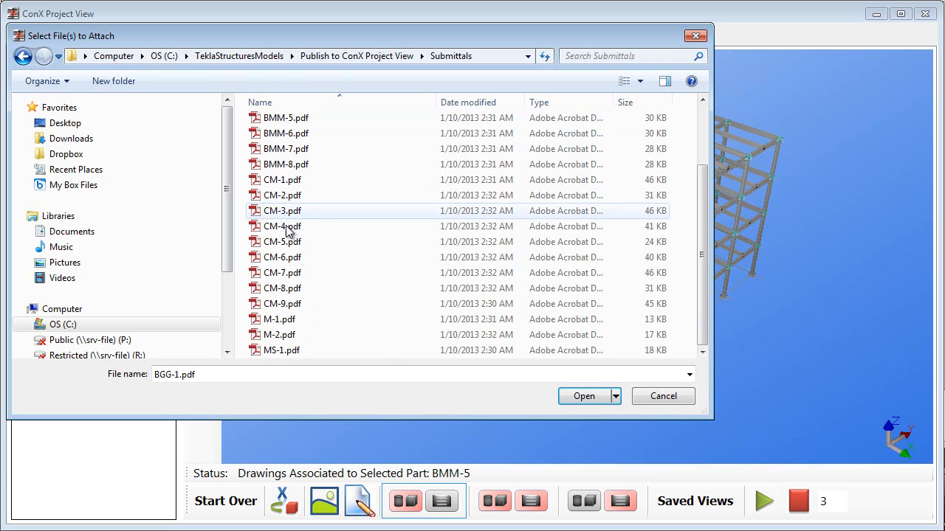
shift+click(273, 350)
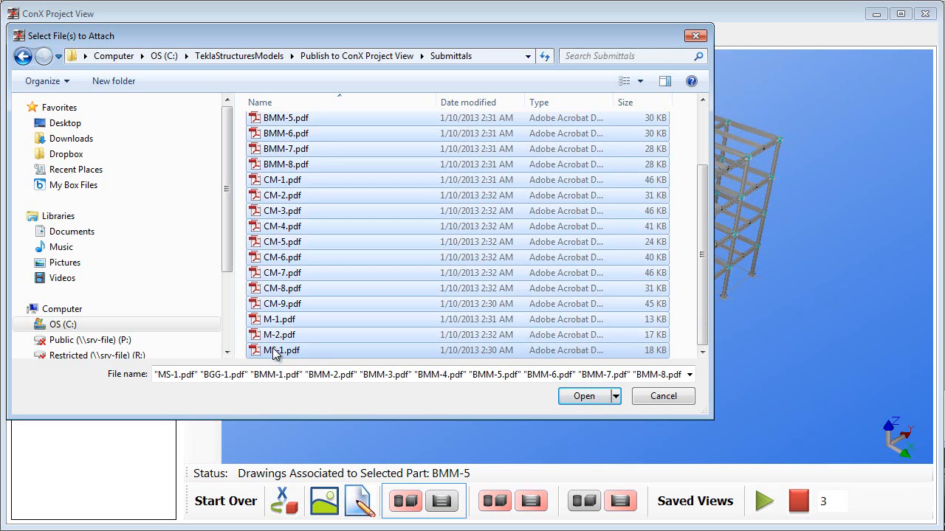
click(575, 398)
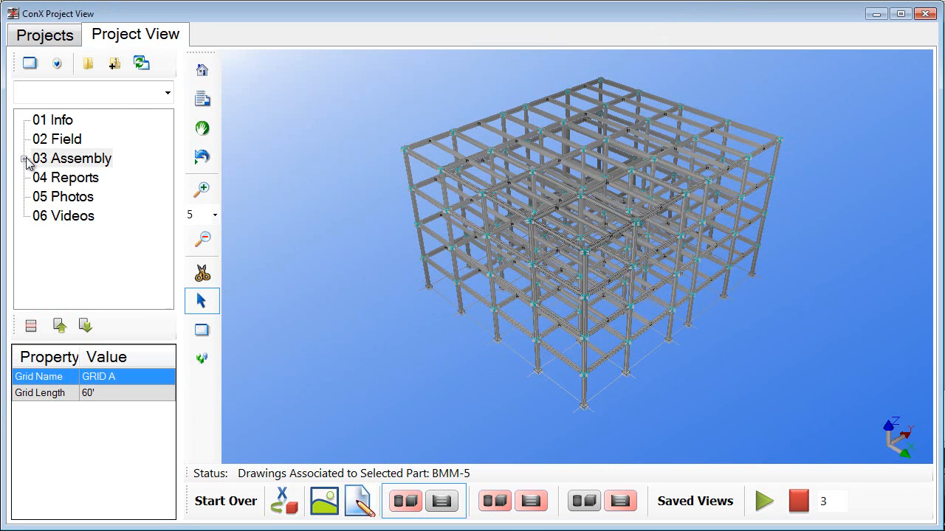
click(27, 160)
mouse_move(169, 153)
mouse_down()
mouse_move(169, 249)
mouse_move(169, 141)
mouse_up()
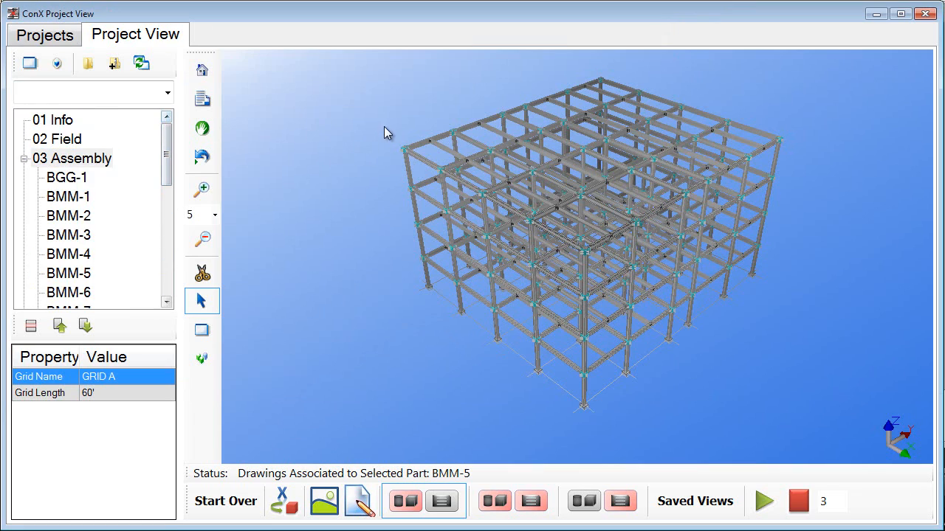
Step: Select the top-level perimeter beam BMM-1 in the model and open its linked drawing beside the model
scroll(447, 134, up, 5)
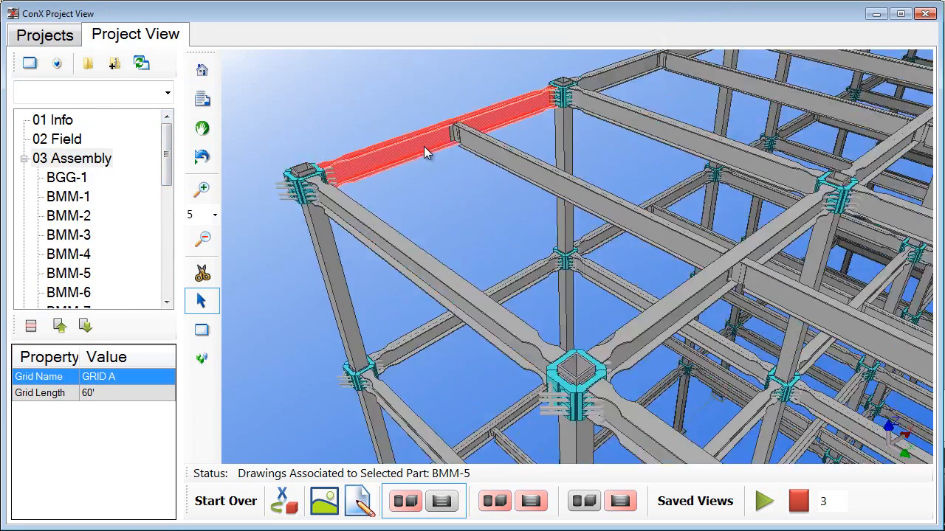
scroll(411, 154, up, 2)
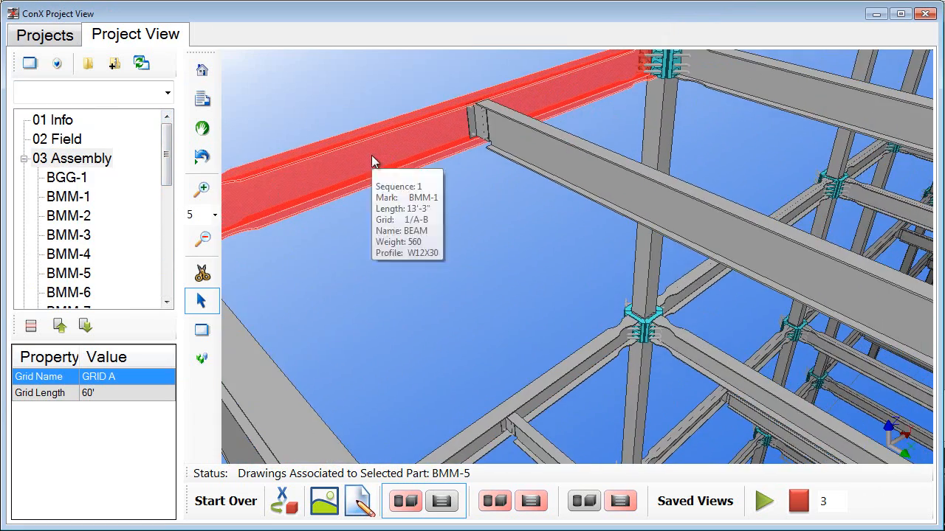
middle_drag(371, 155, 480, 178)
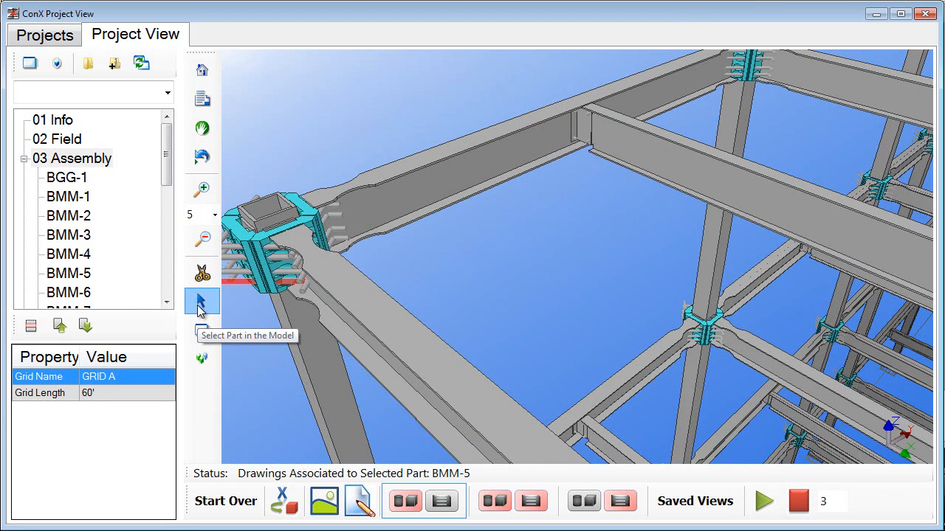
click(201, 305)
click(455, 181)
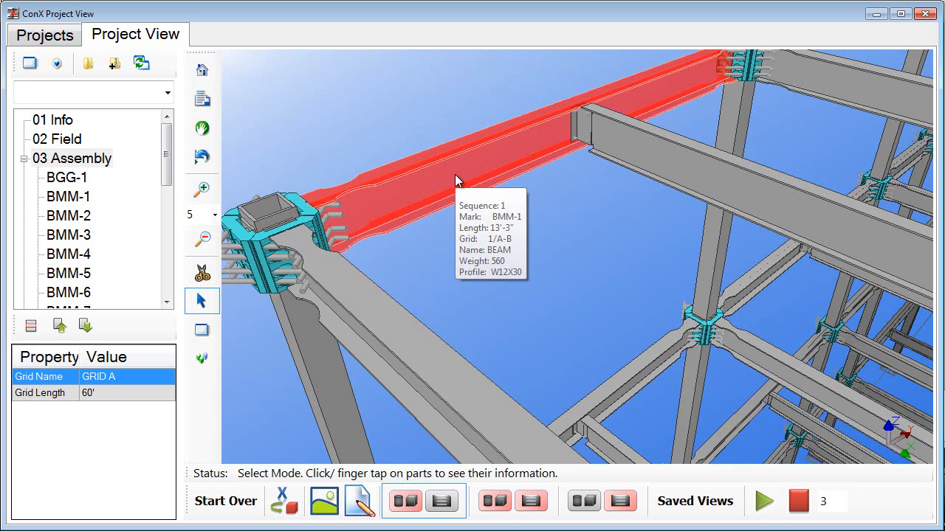
click(456, 181)
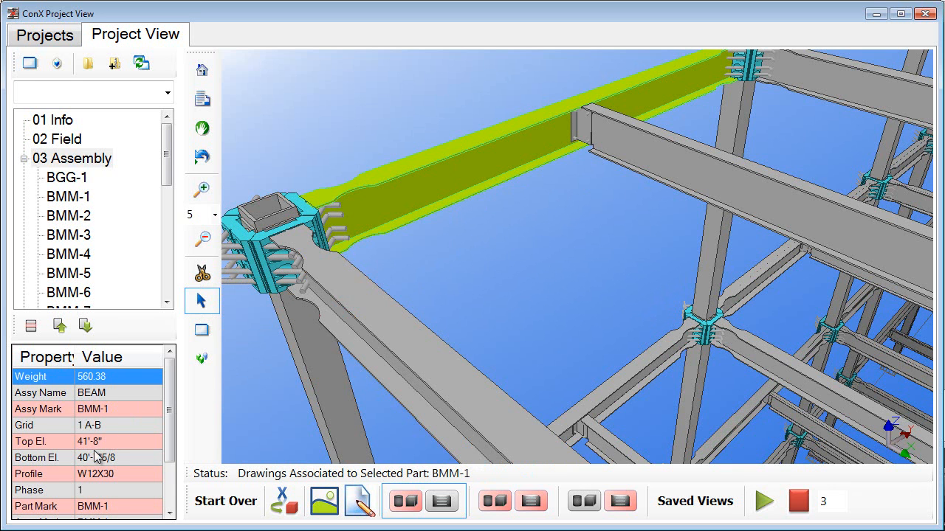
click(200, 330)
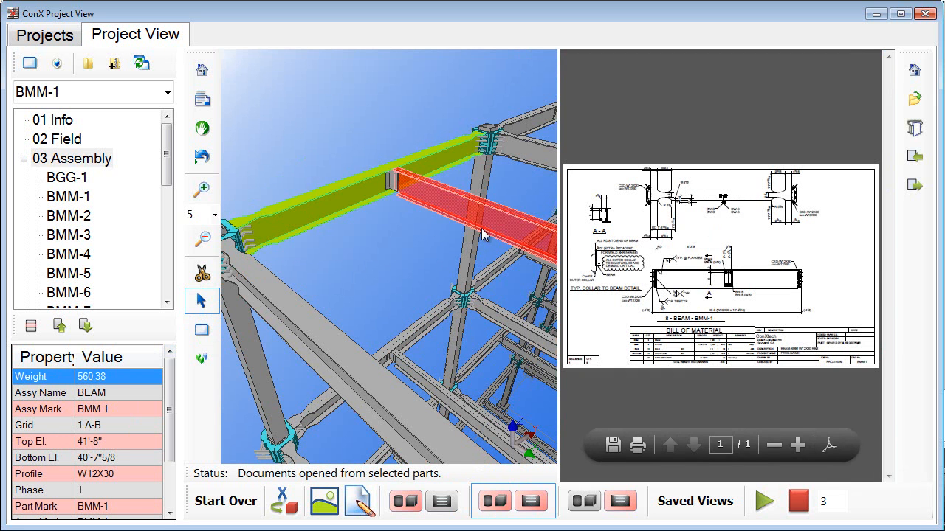
Step: Open the drawing of infill beam BGG-1, view it in the drawing-only layout, and return to the split layout
click(406, 235)
drag(407, 236, 312, 233)
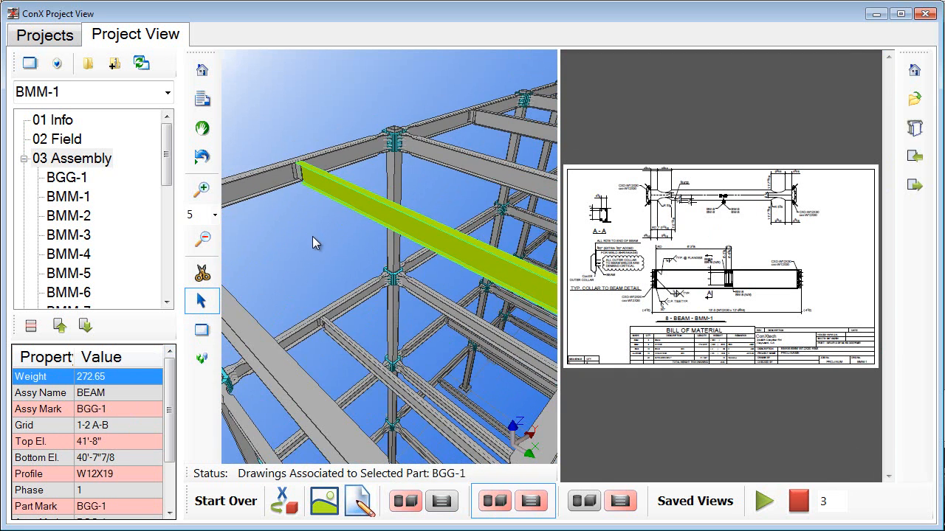
click(202, 333)
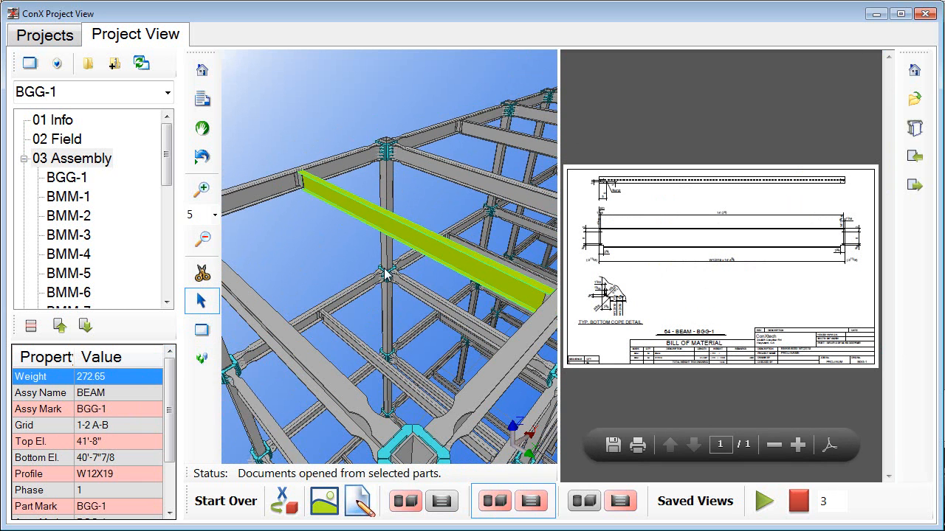
click(606, 509)
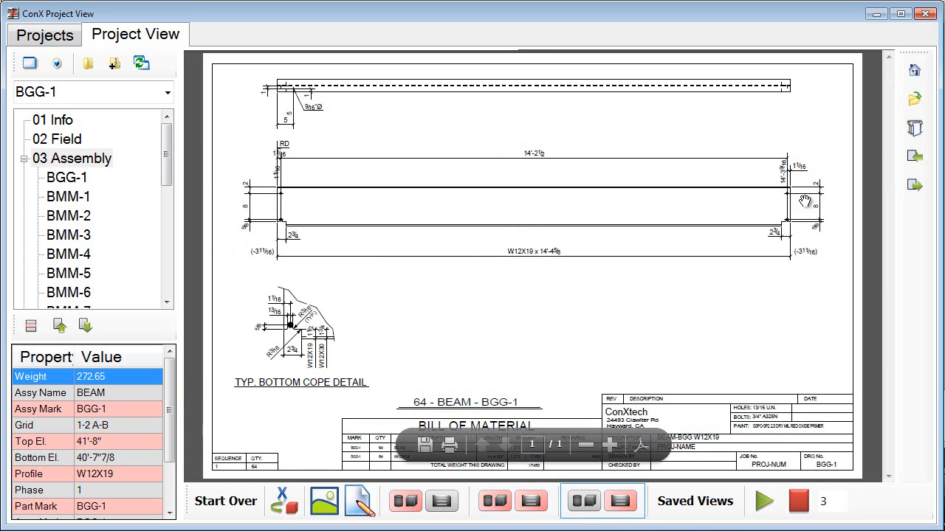
click(512, 502)
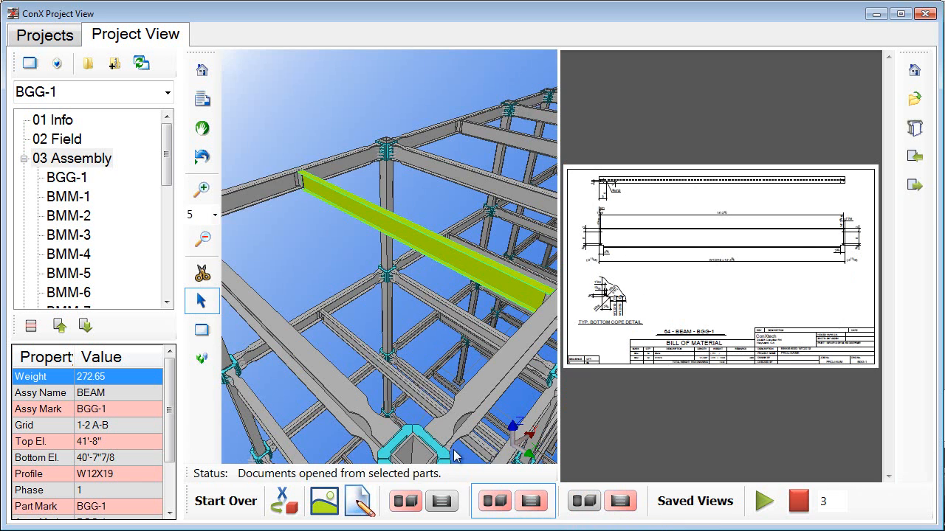
Step: Review beam BMM-1's drawing in the drawing-only layout, and open corner column CM-1's drawing beside the model
click(270, 188)
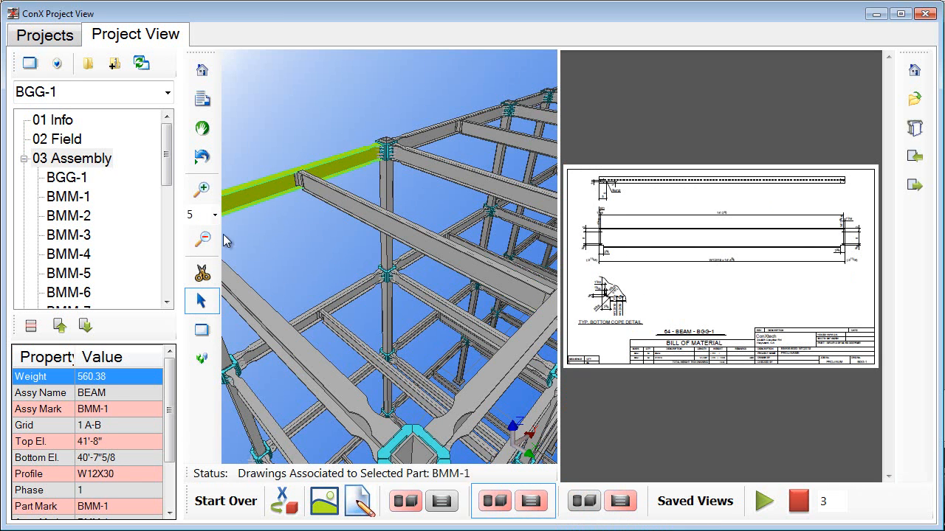
click(201, 330)
click(586, 504)
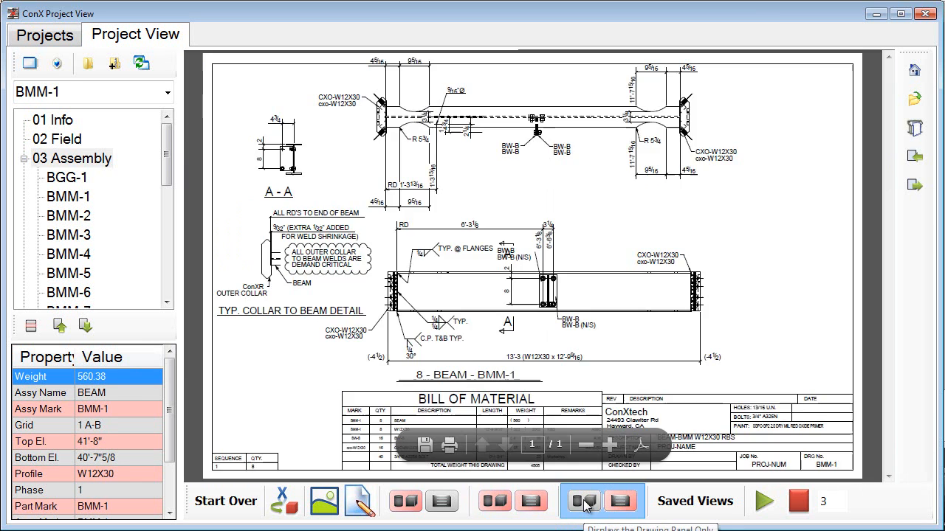
click(516, 505)
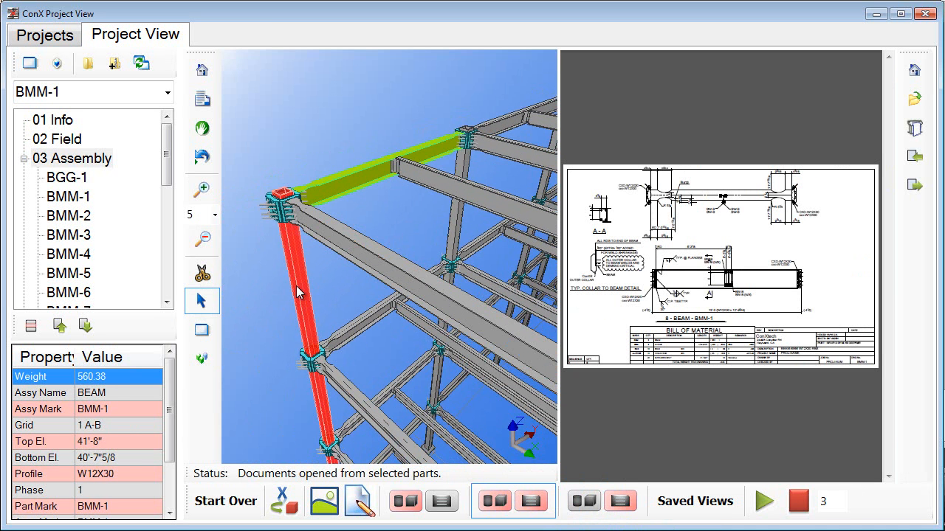
click(295, 298)
click(200, 330)
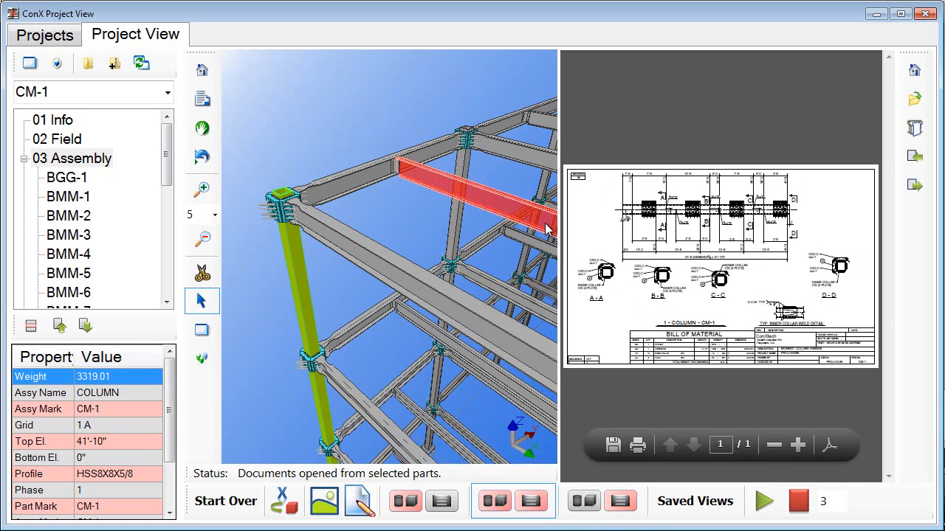
Step: Locate the parts linked to documents BMM-3, BMM-2, BMM-1 and BMM-4 in the whole model, and clear the selection
click(70, 235)
scroll(257, 266, down, 5)
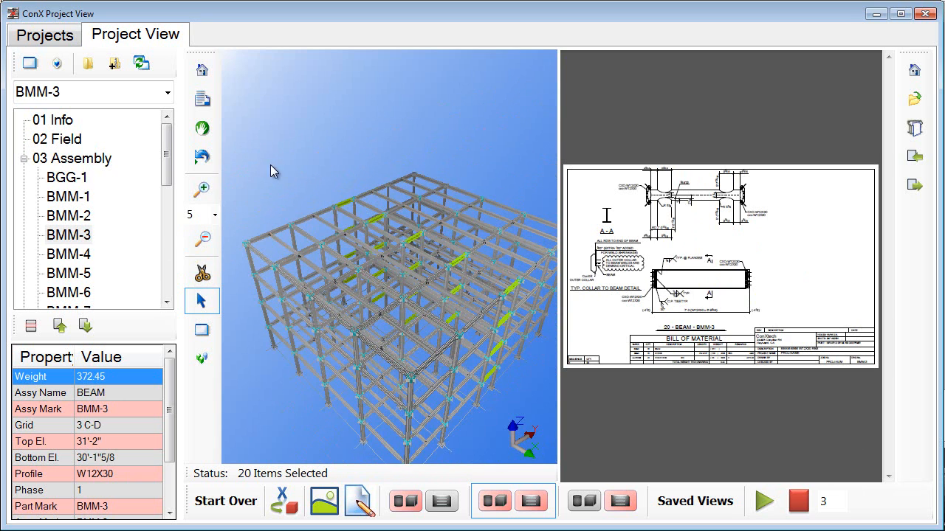
click(64, 220)
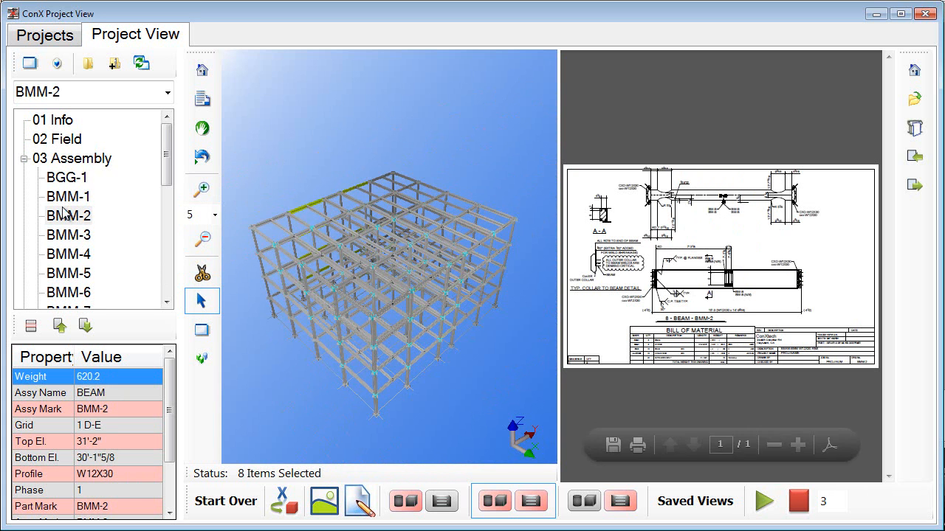
click(67, 199)
click(68, 254)
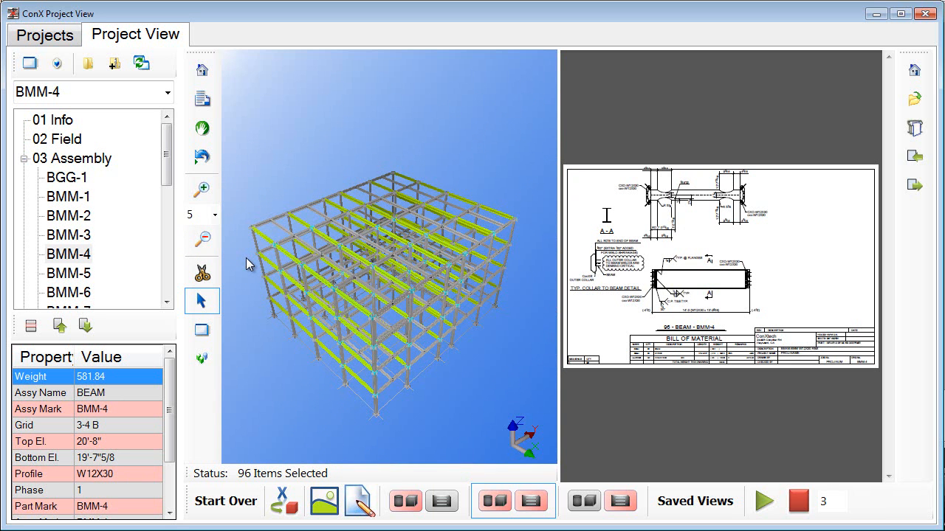
click(268, 186)
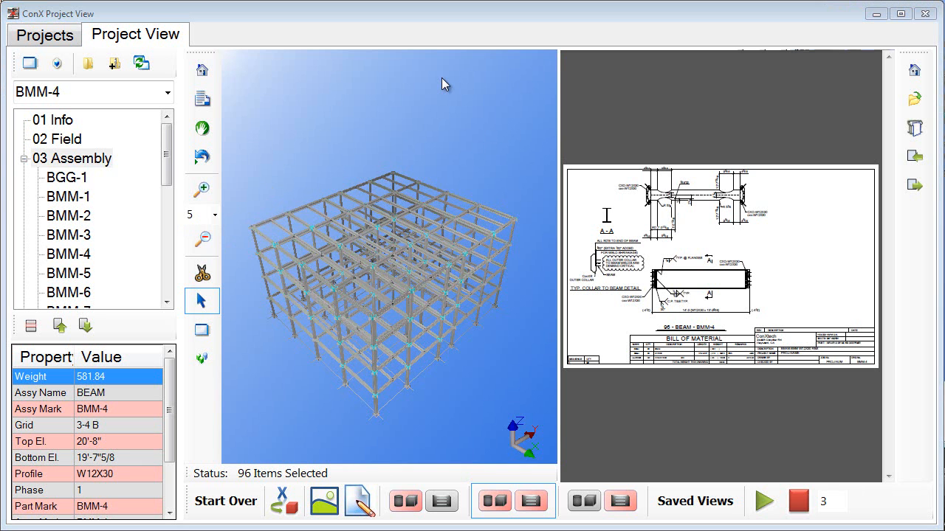
Step: Open the 03 Assembly folder in Windows Explorer and go up to its parent Drawings folder
right_click(94, 166)
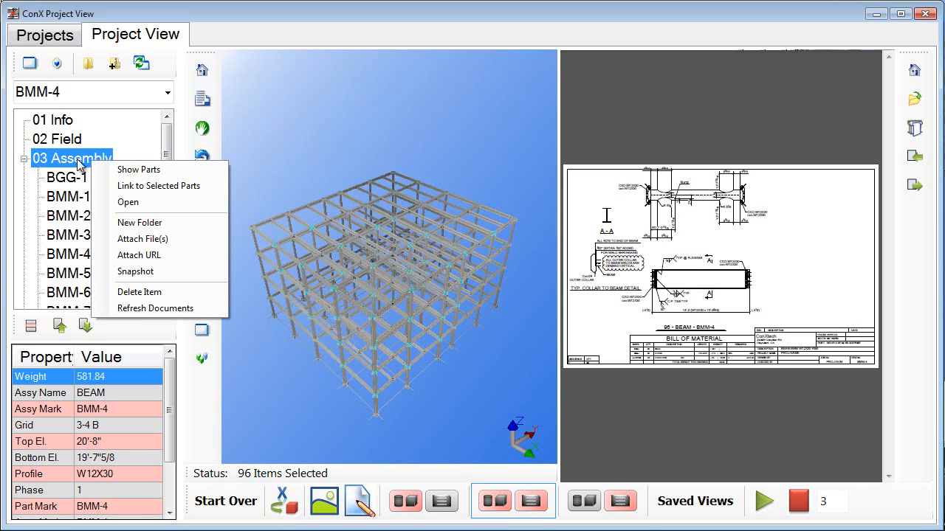
click(128, 202)
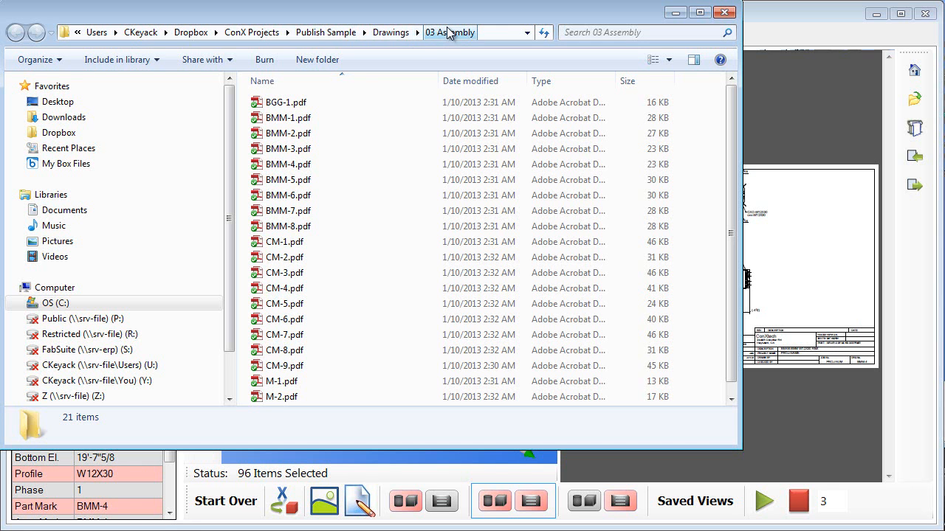
drag(447, 20, 596, 36)
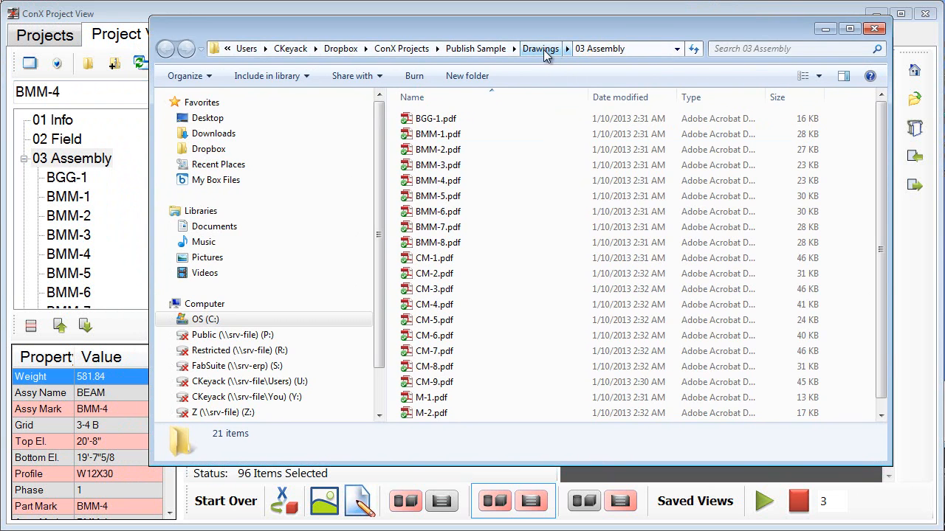
click(538, 49)
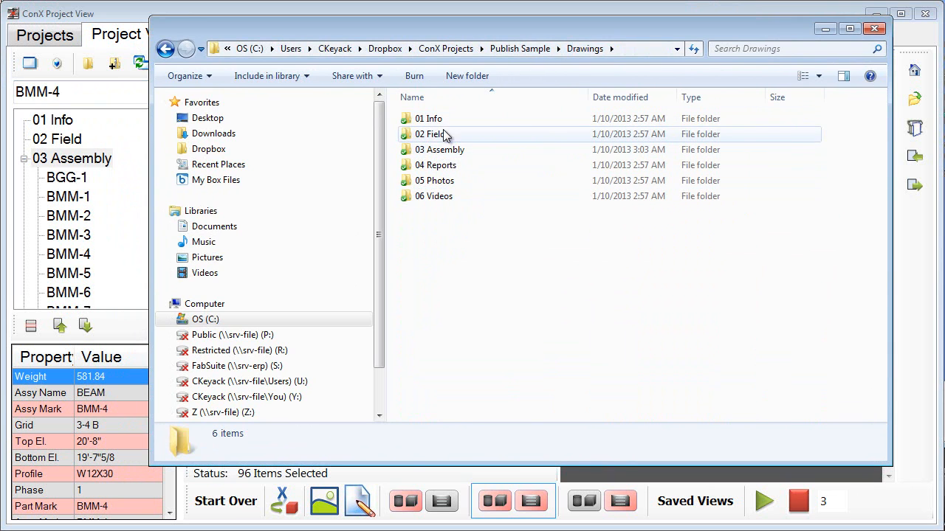
Step: Collapse the 03 Assembly folder in ConX Project View's document tree, and open the parent Publish Sample folder in Windows Explorer
click(24, 159)
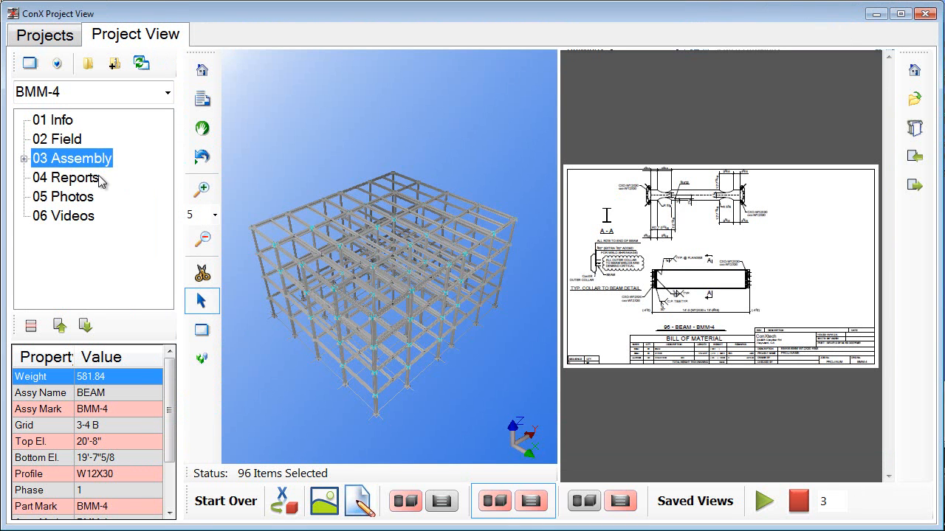
key(alt+Tab)
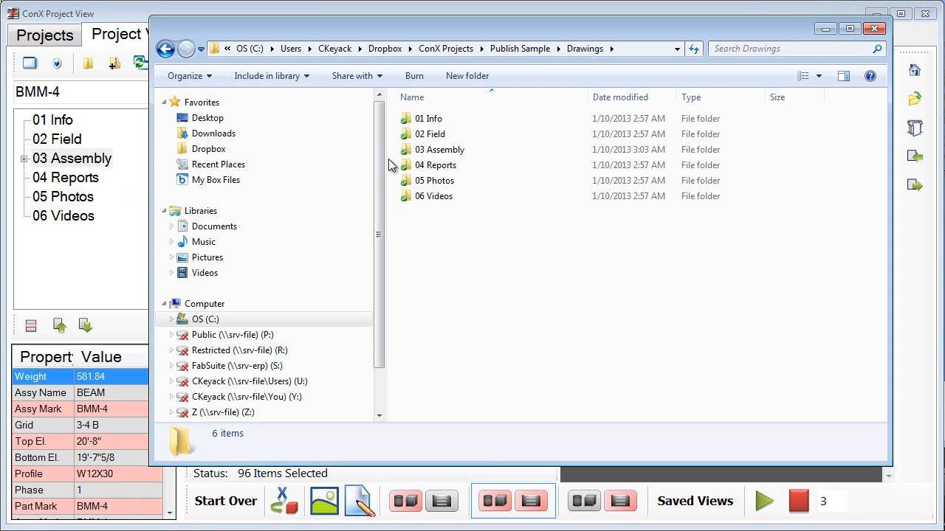
click(516, 49)
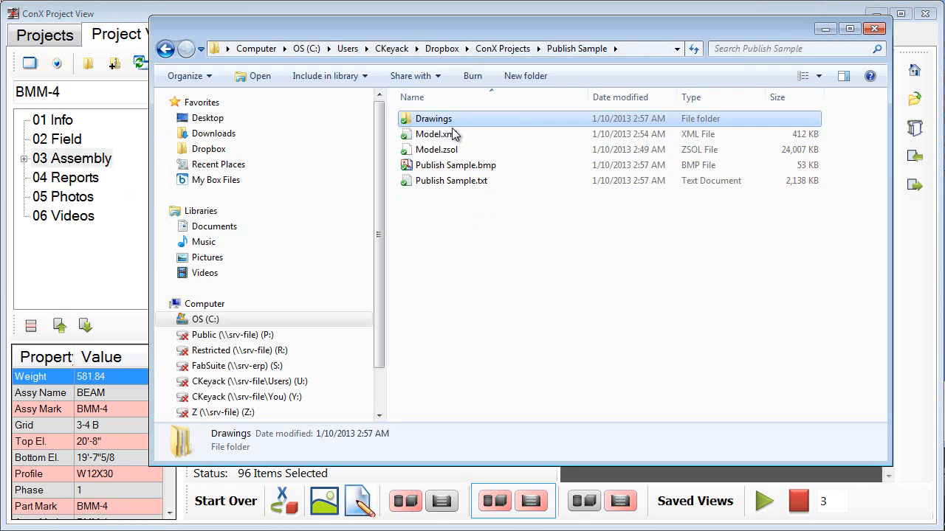
Step: Open Publish Sample.txt in Notepad, read through its part GUIDs and bolt attributes, and close the file
click(443, 183)
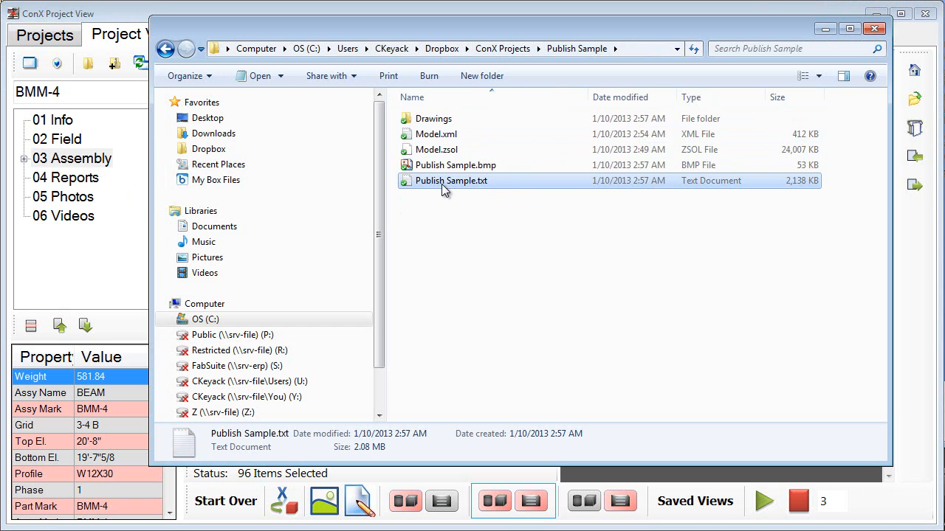
double_click(443, 183)
scroll(427, 276, down, 1)
scroll(427, 275, down, 13)
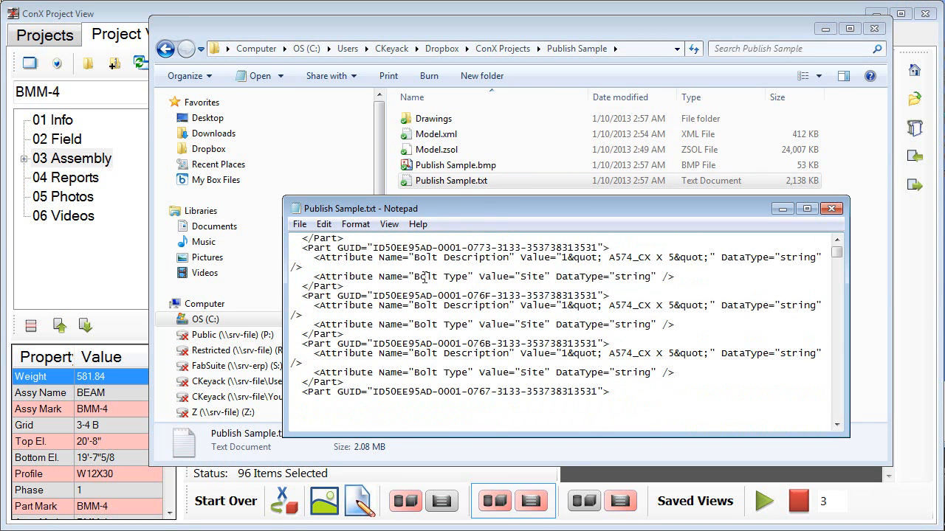
scroll(374, 322, down, 10)
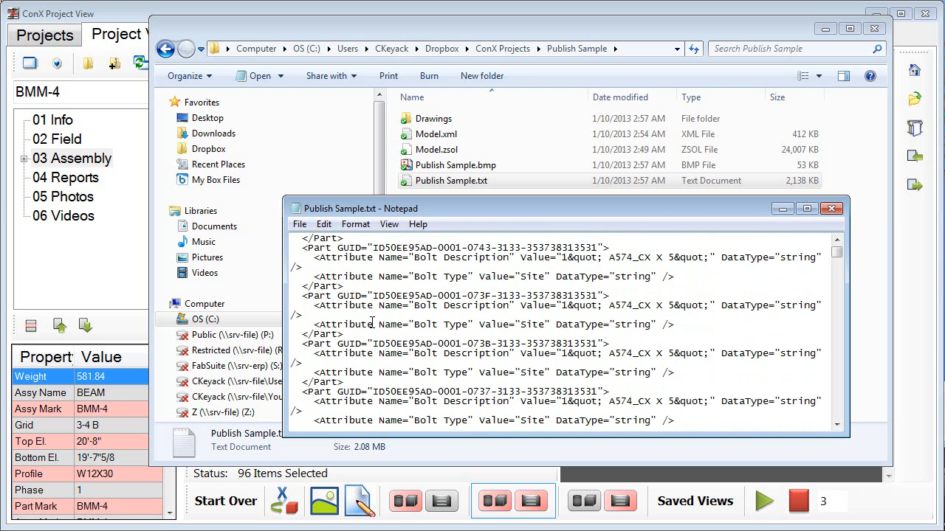
scroll(373, 322, down, 4)
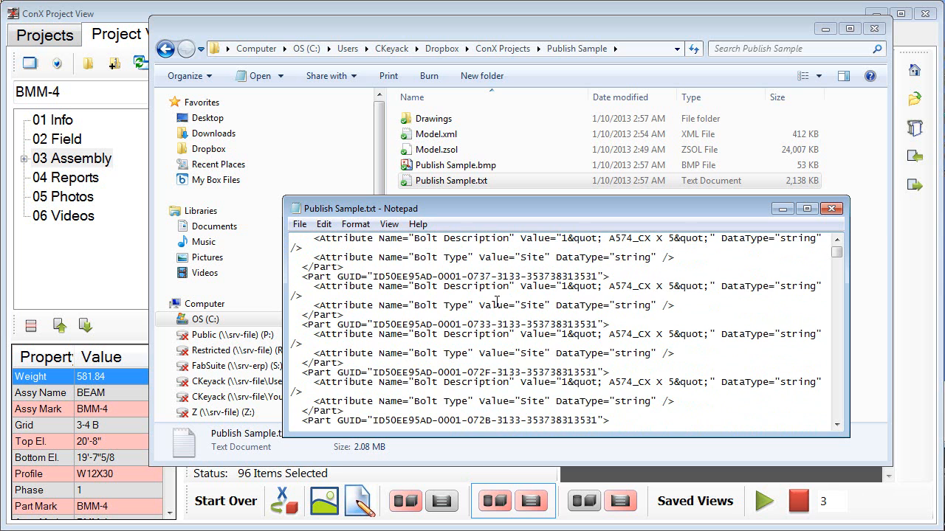
click(831, 209)
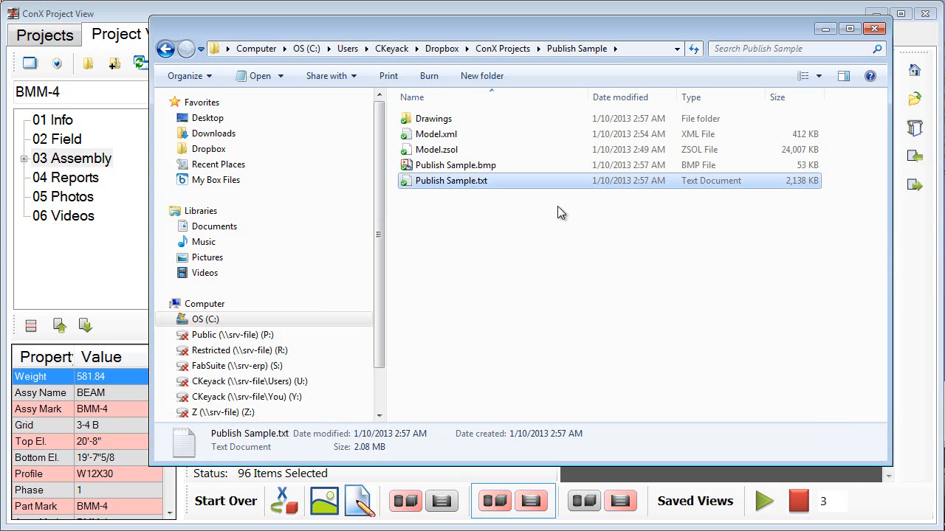
Step: Inspect Publish Sample.bmp, Model.zsol, Model.xml and the Drawings folder one after another in the Publish Sample folder
click(462, 169)
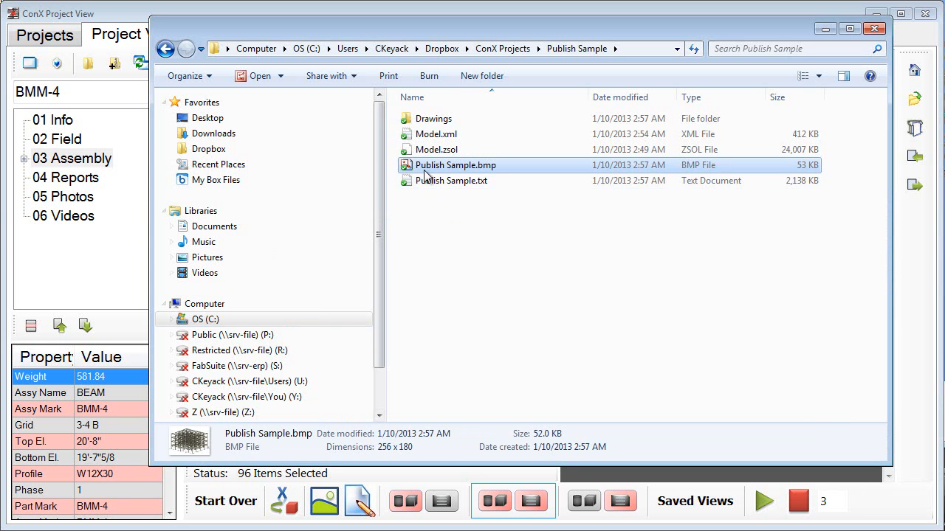
click(438, 153)
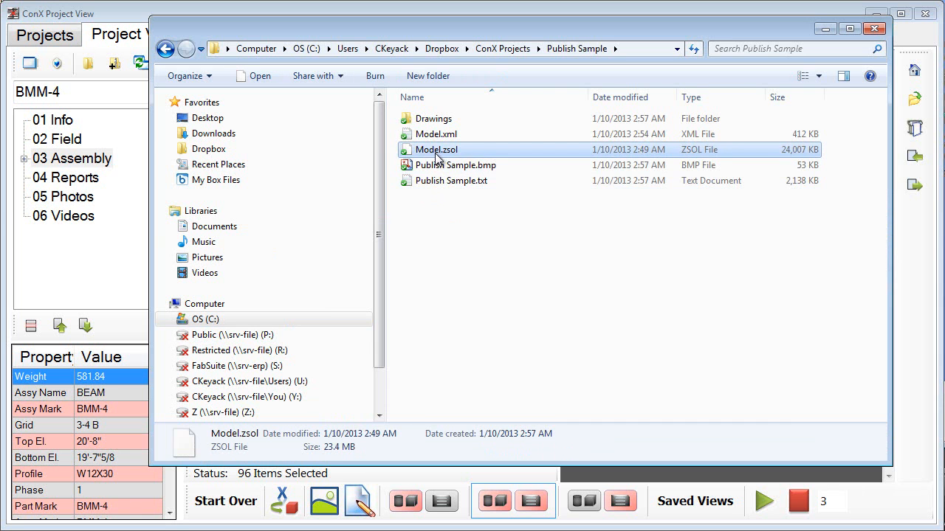
click(435, 135)
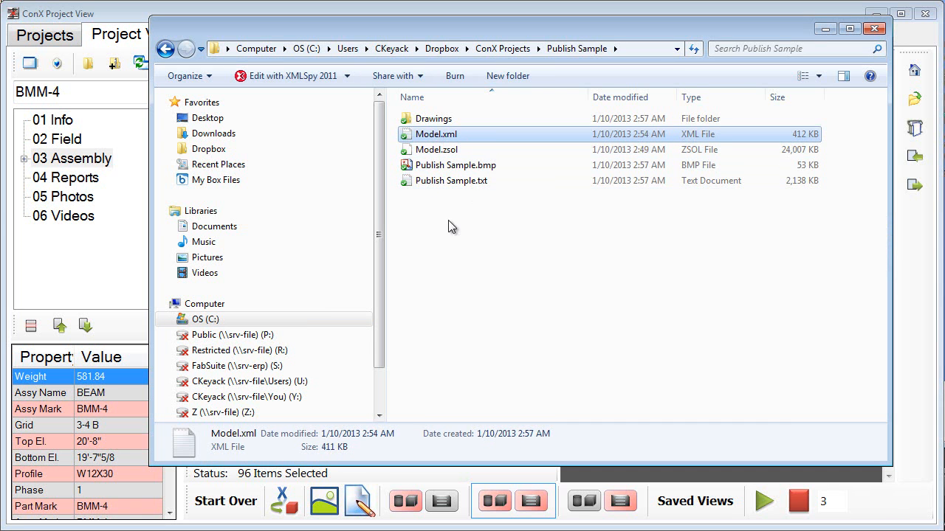
click(442, 121)
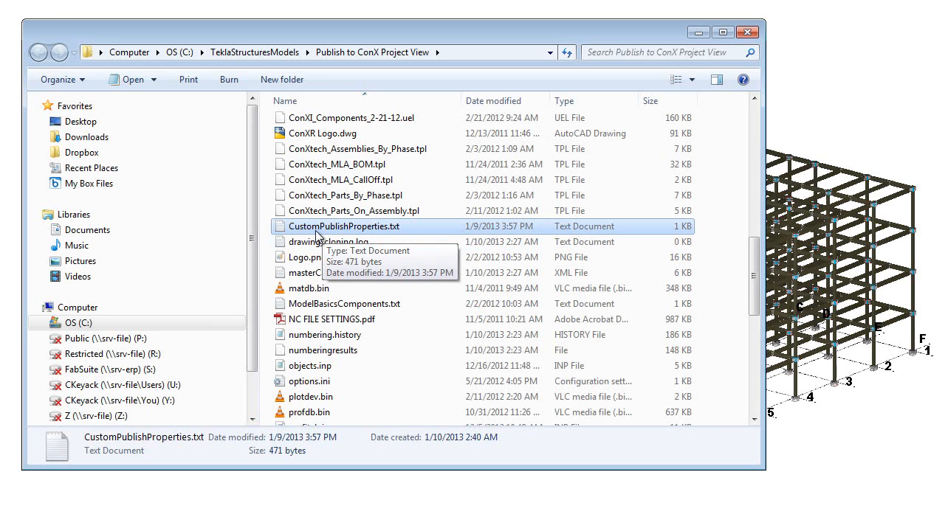
Step: Open CustomPublishProperties.txt from the Tekla model folder and read its commented instructions on data types and property format
double_click(369, 228)
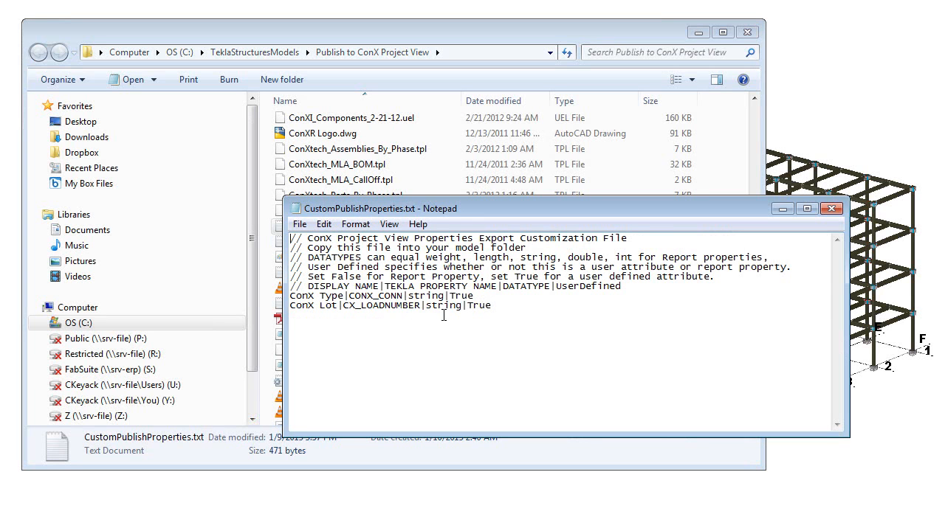
drag(637, 285, 274, 240)
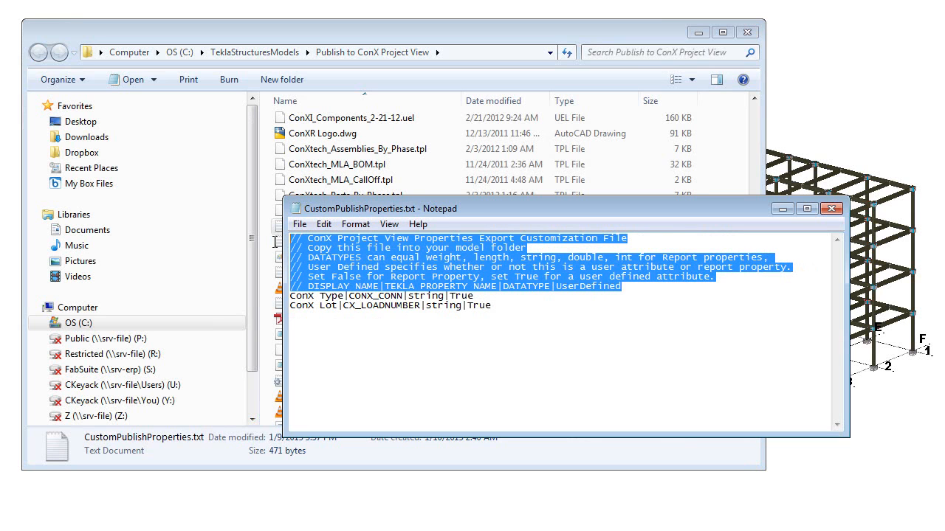
click(626, 288)
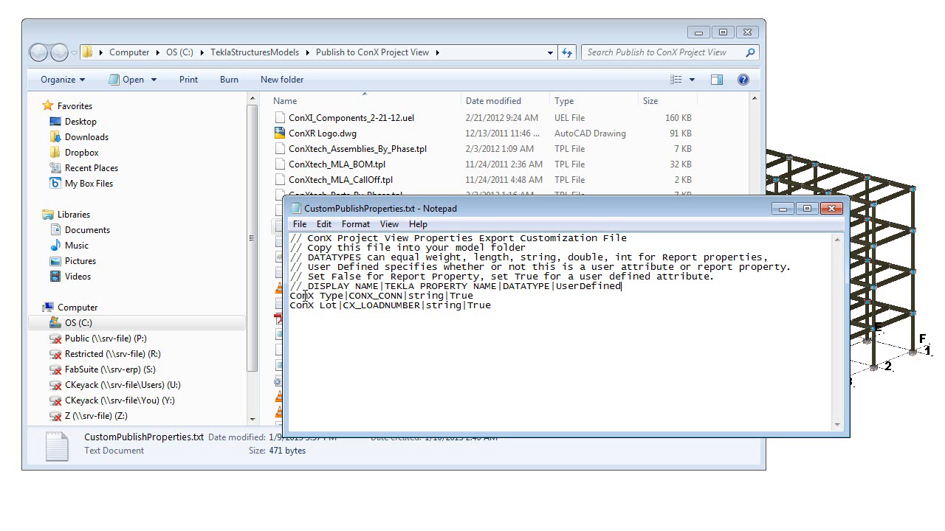
Step: Examine the display name, Tekla property name, data type and user-defined flag in the ConX Type line, and close the file
drag(291, 295, 343, 296)
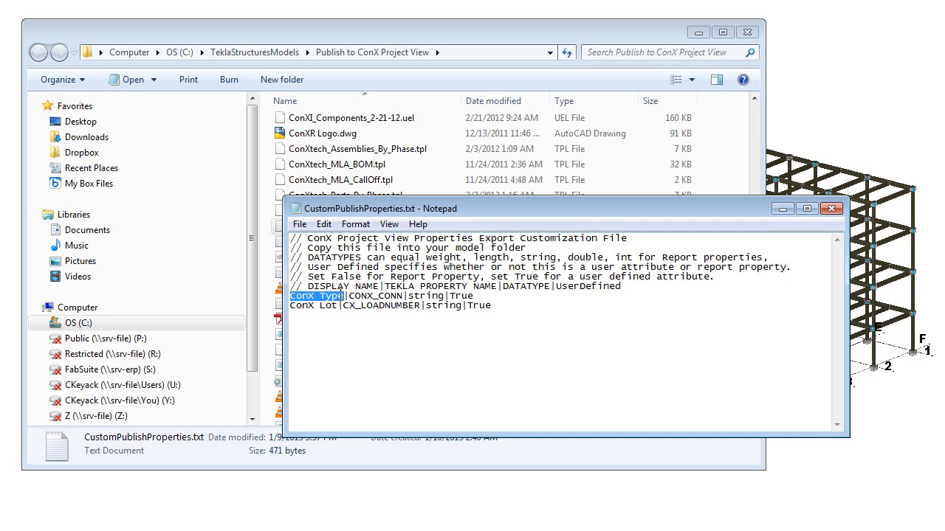
drag(349, 296, 404, 296)
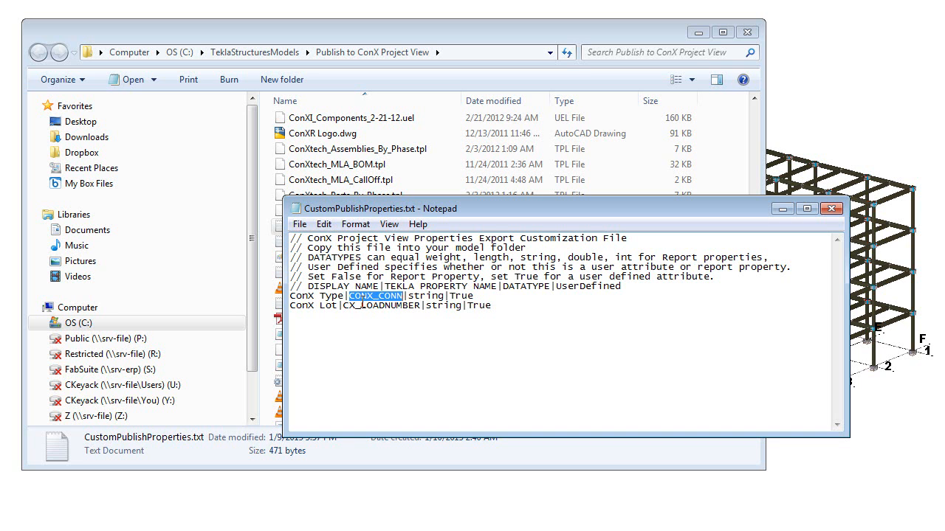
drag(408, 296, 442, 297)
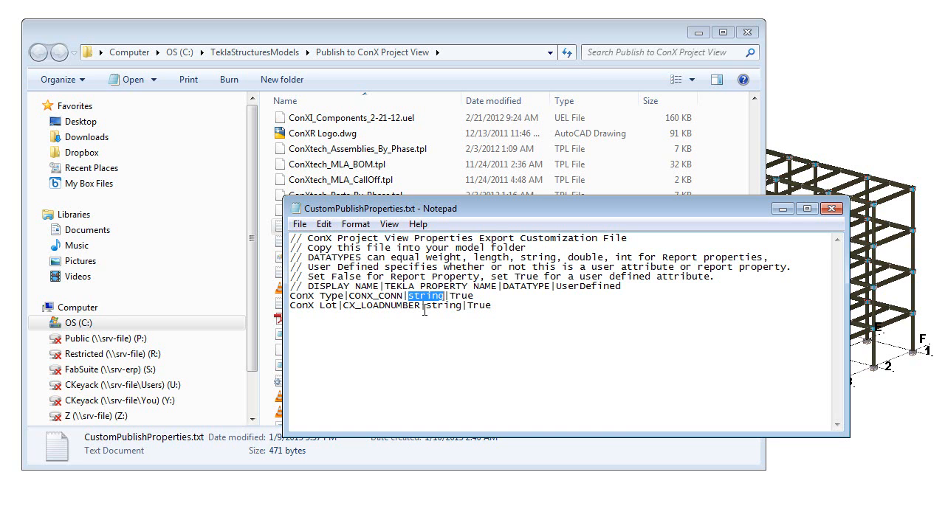
click(463, 296)
click(832, 210)
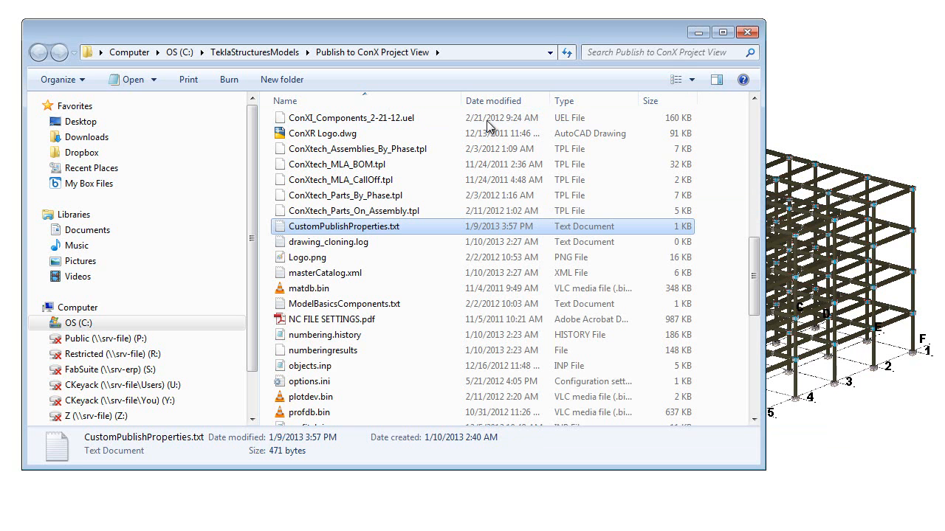